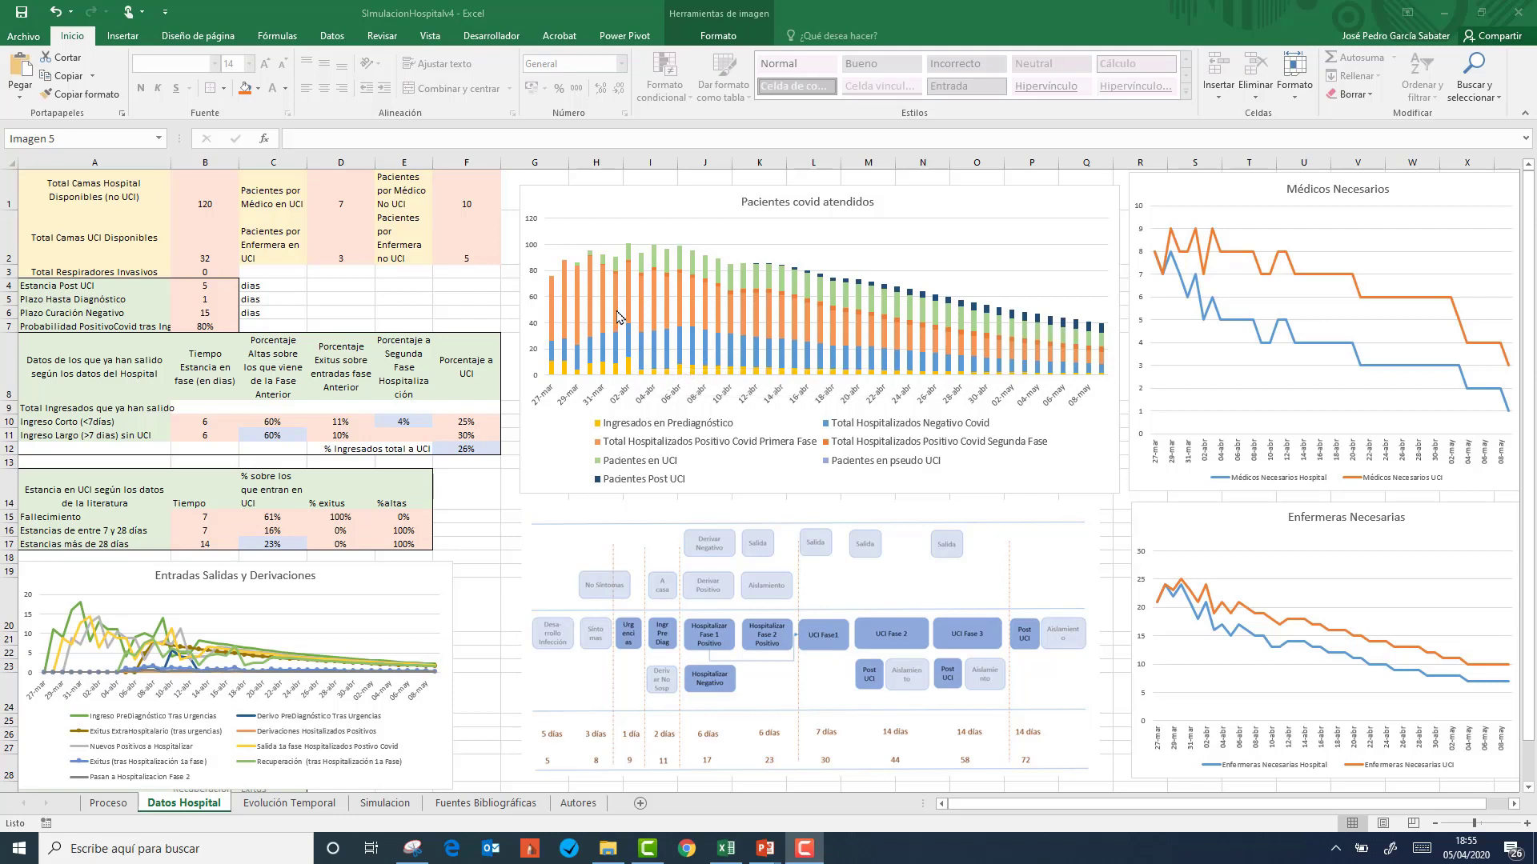
# - Try 50% as the probability of a positive Covid result in B7 and restore it to 80%
pyautogui.moveTo(615, 293)
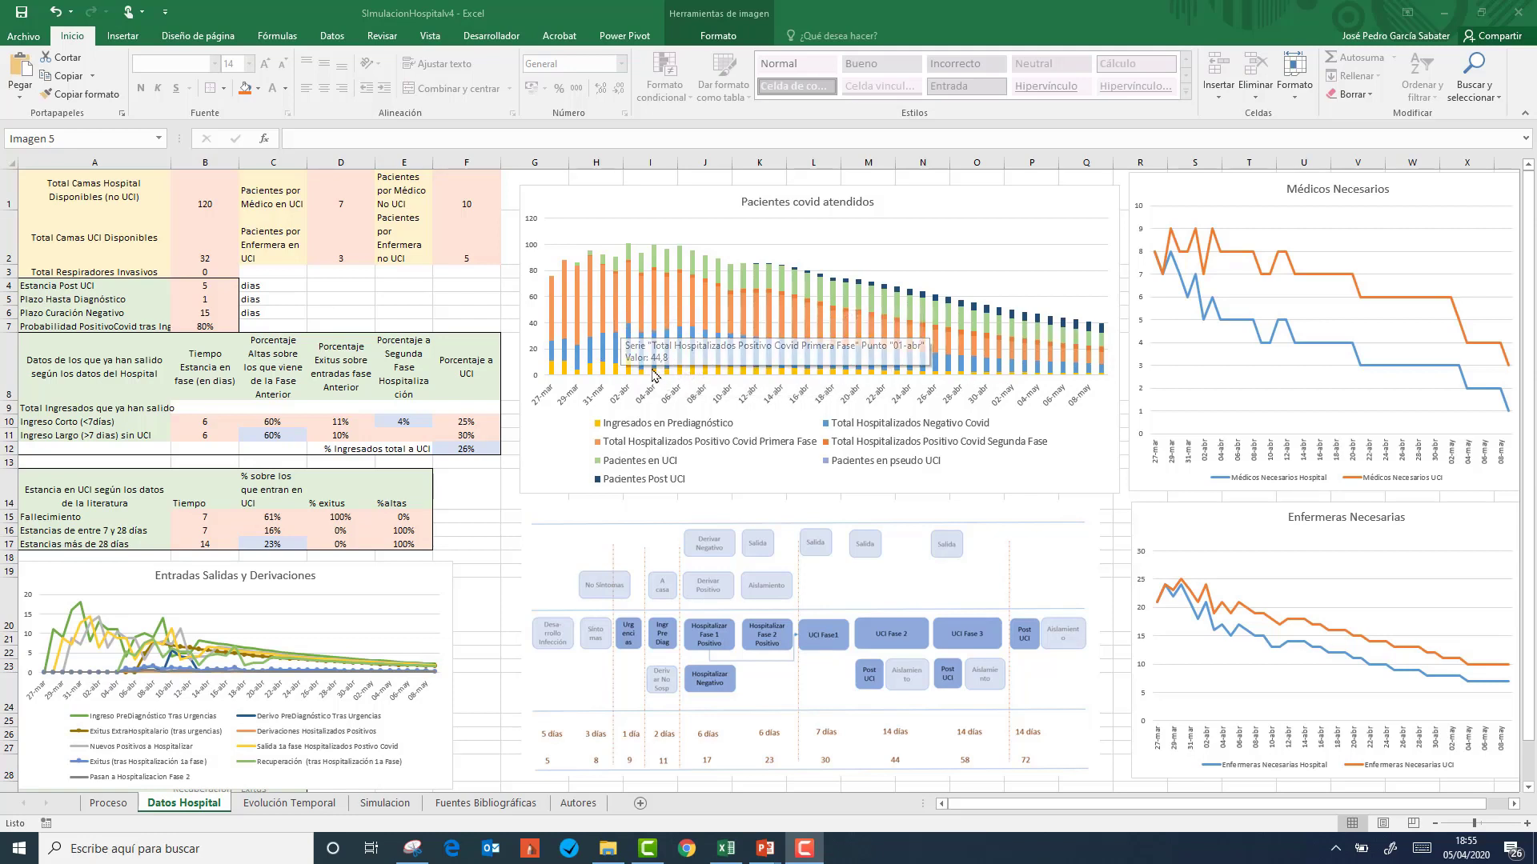
pyautogui.moveTo(656, 320)
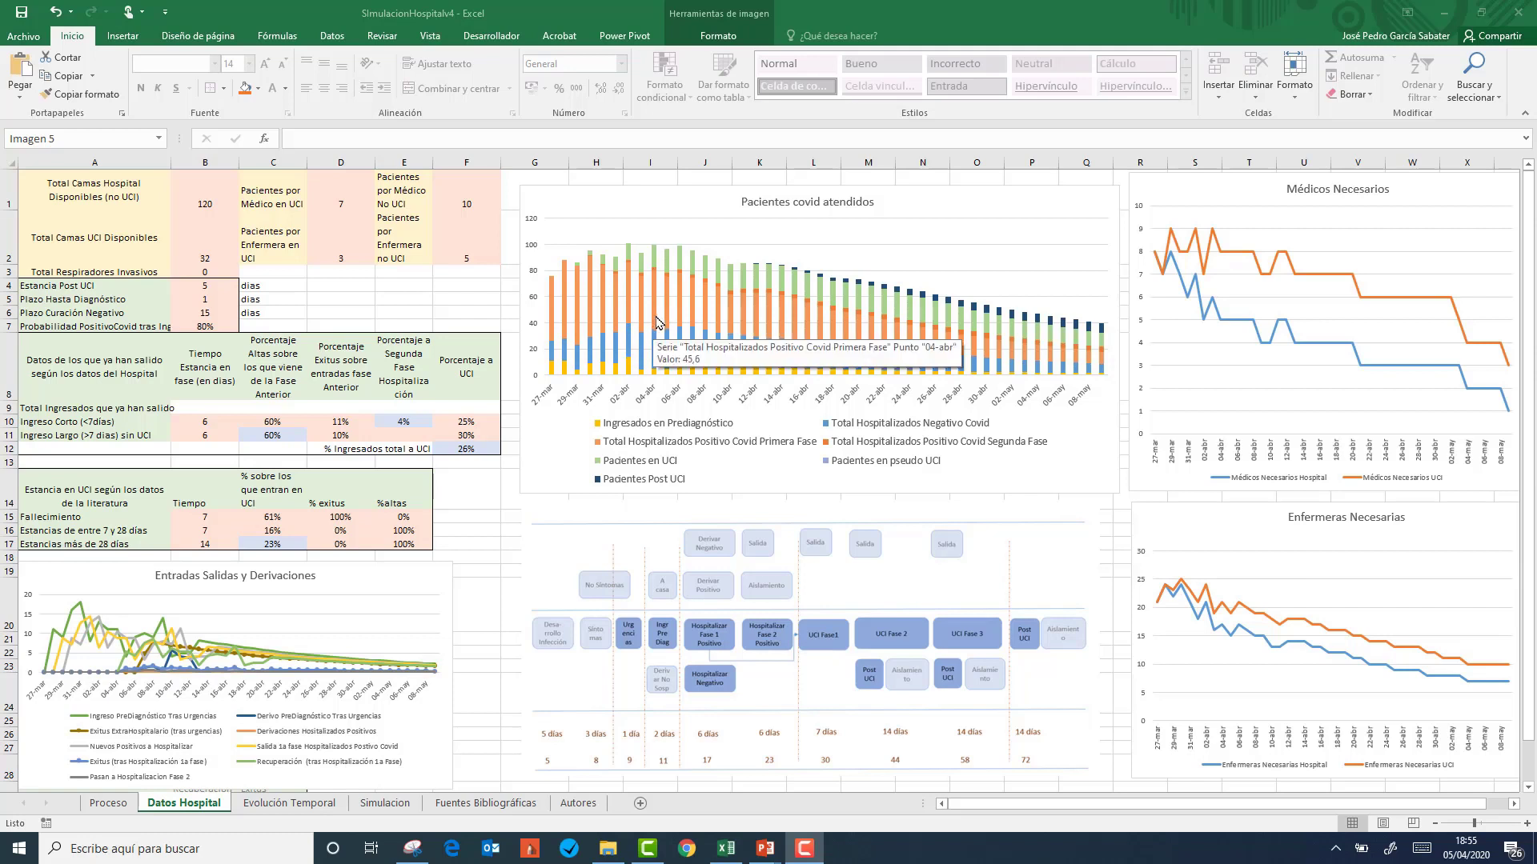
pyautogui.moveTo(757, 333)
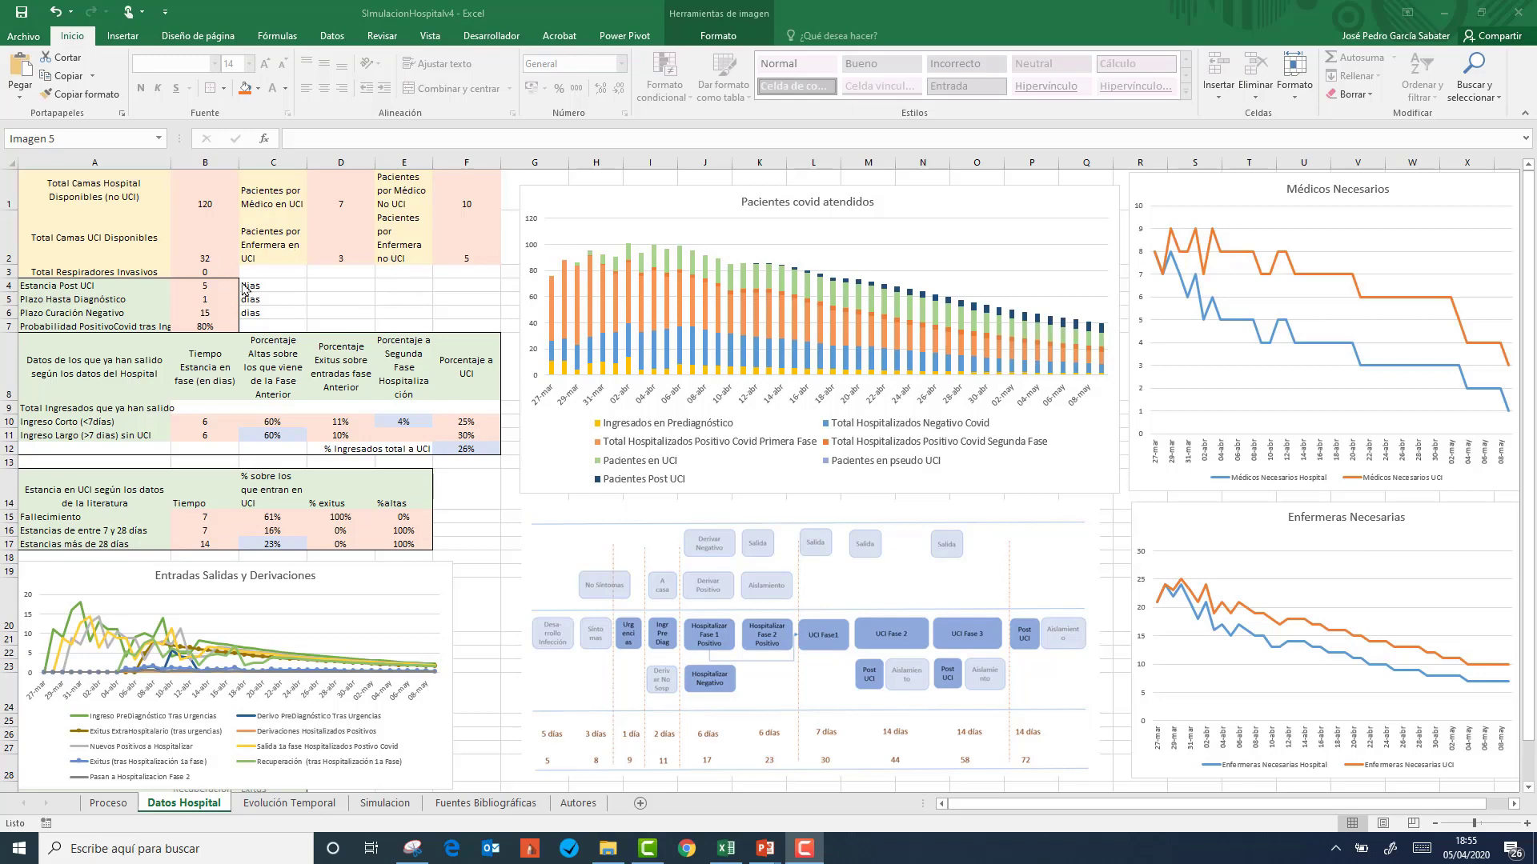
pyautogui.click(217, 329)
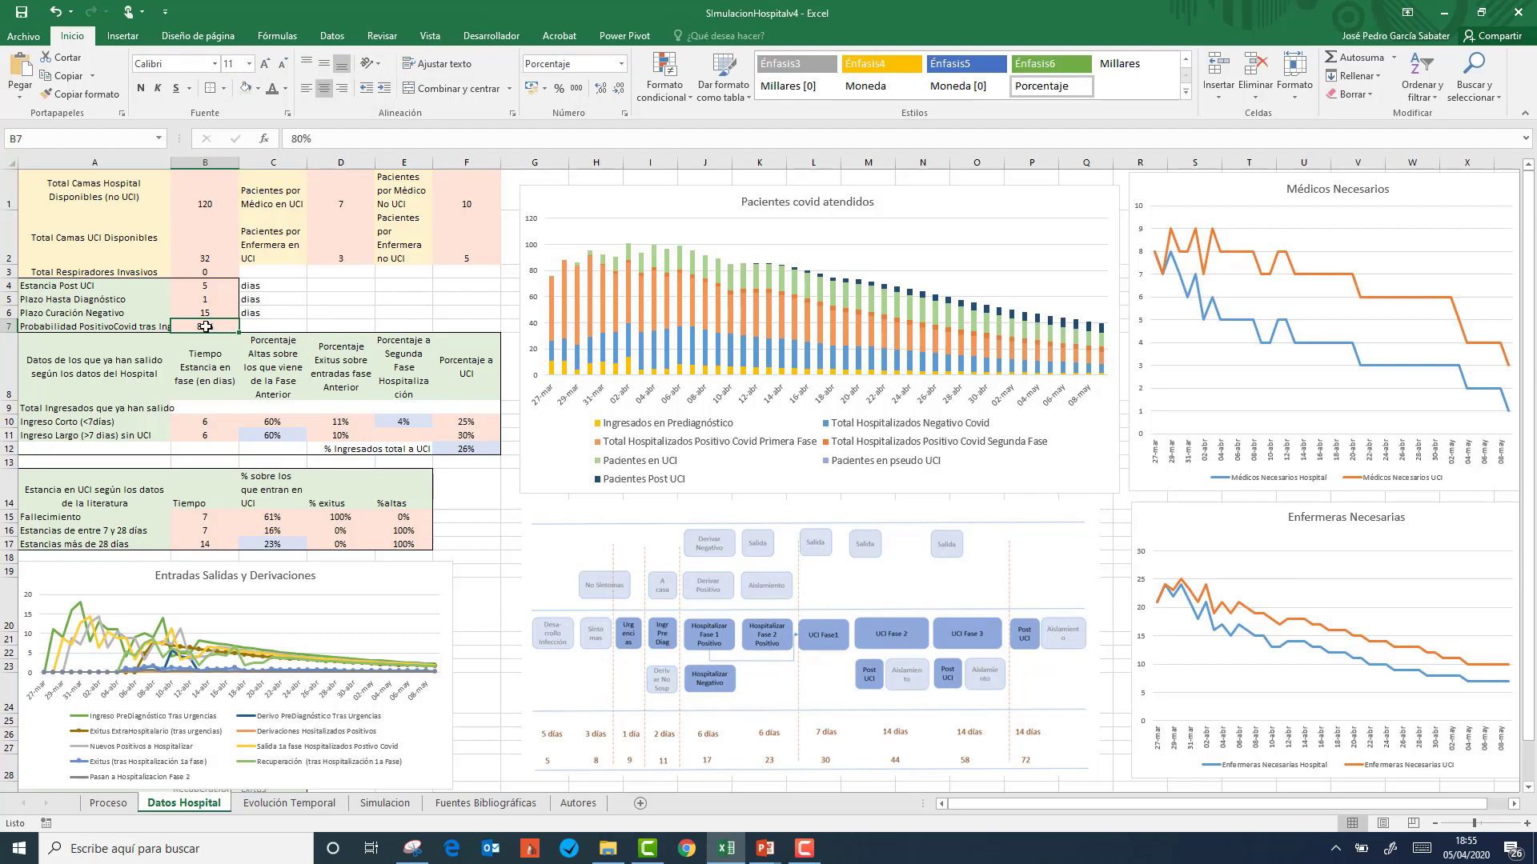
pyautogui.write('50')
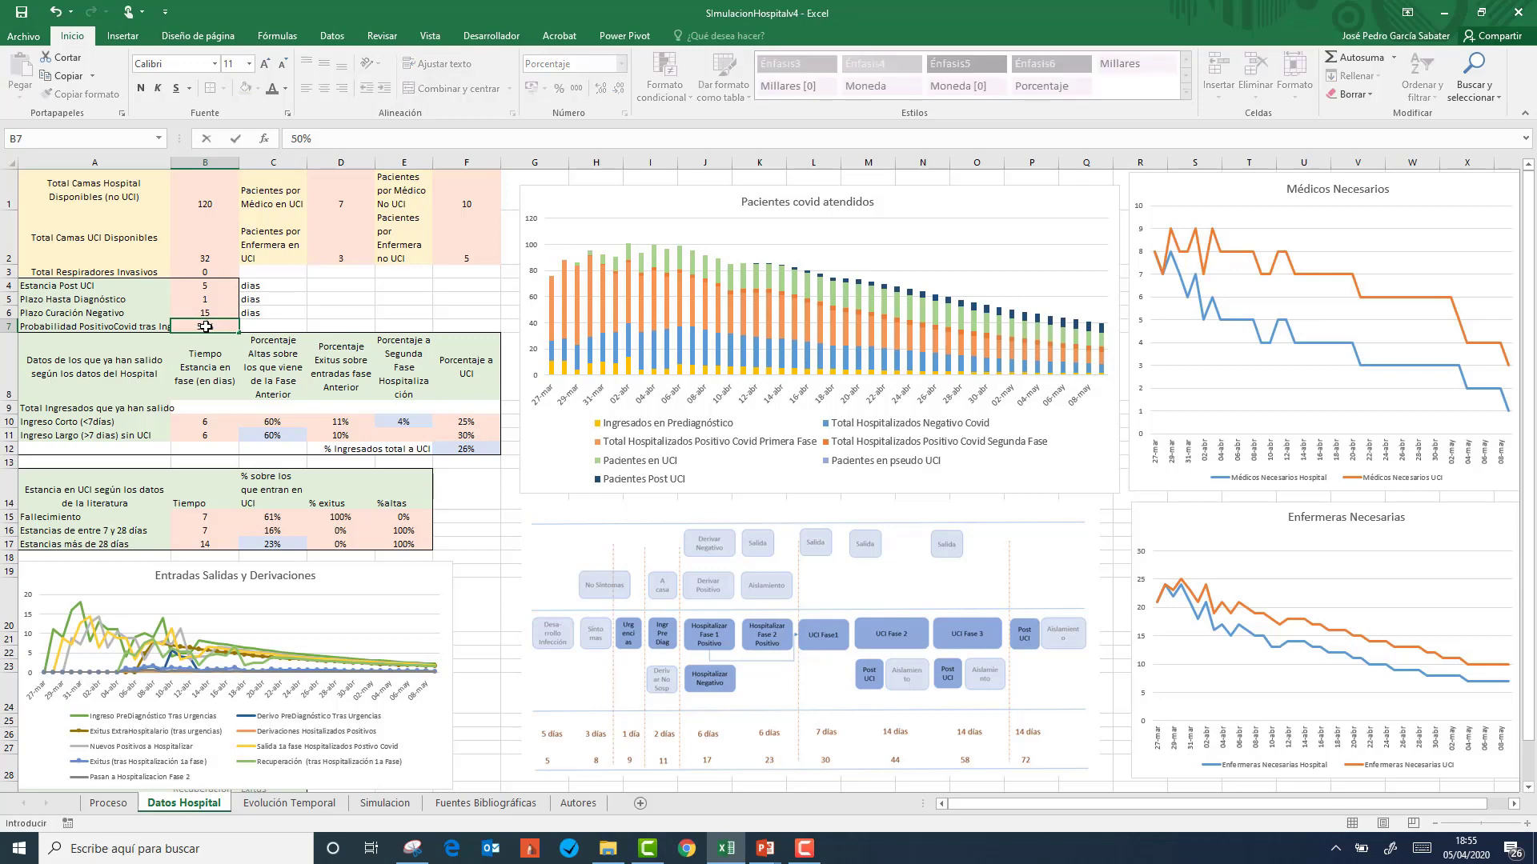
pyautogui.press('Return')
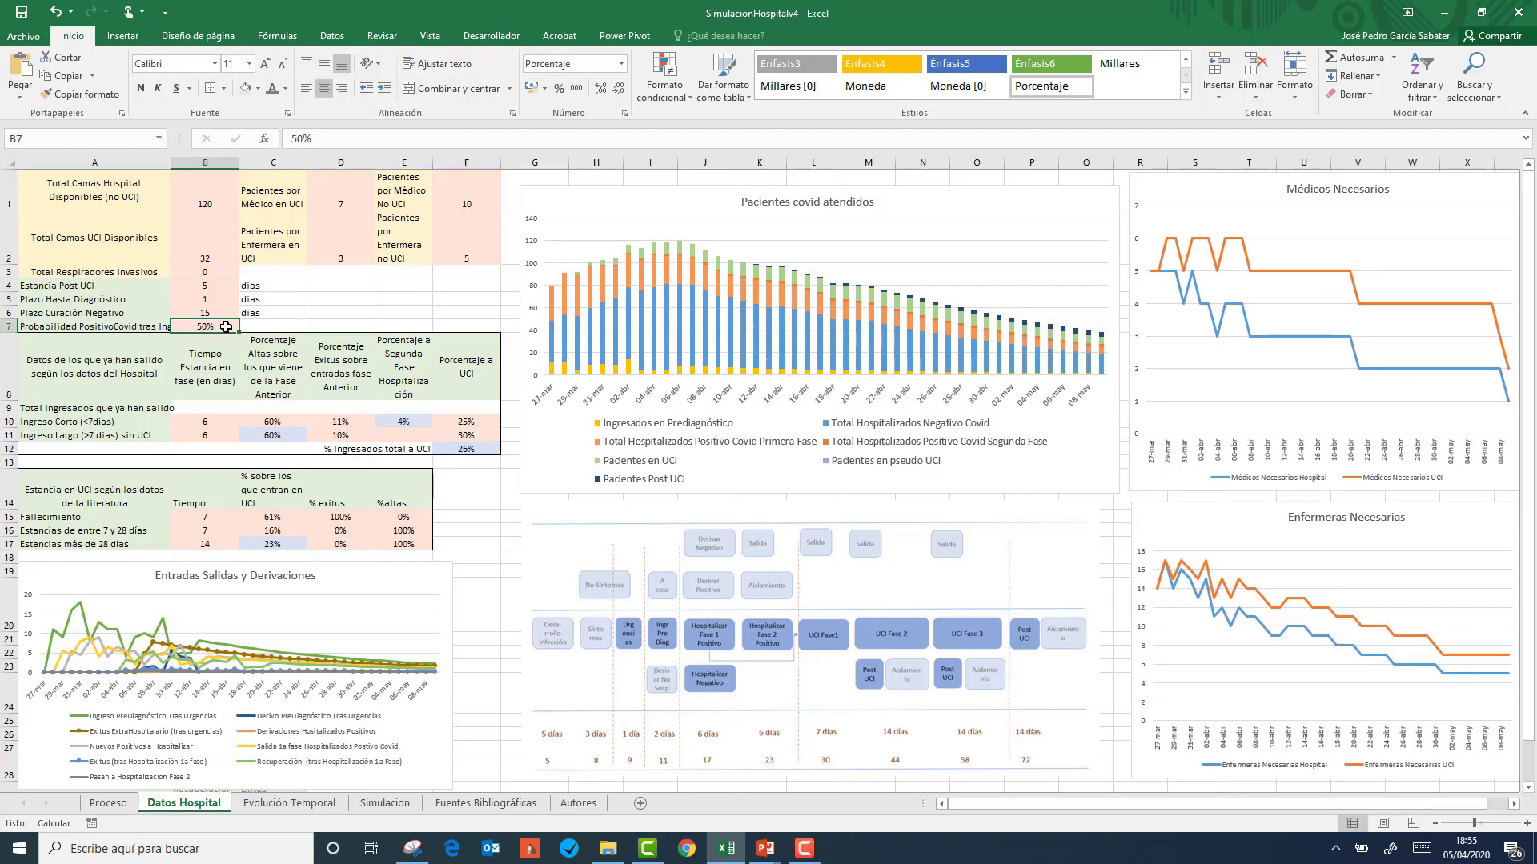
pyautogui.write('80')
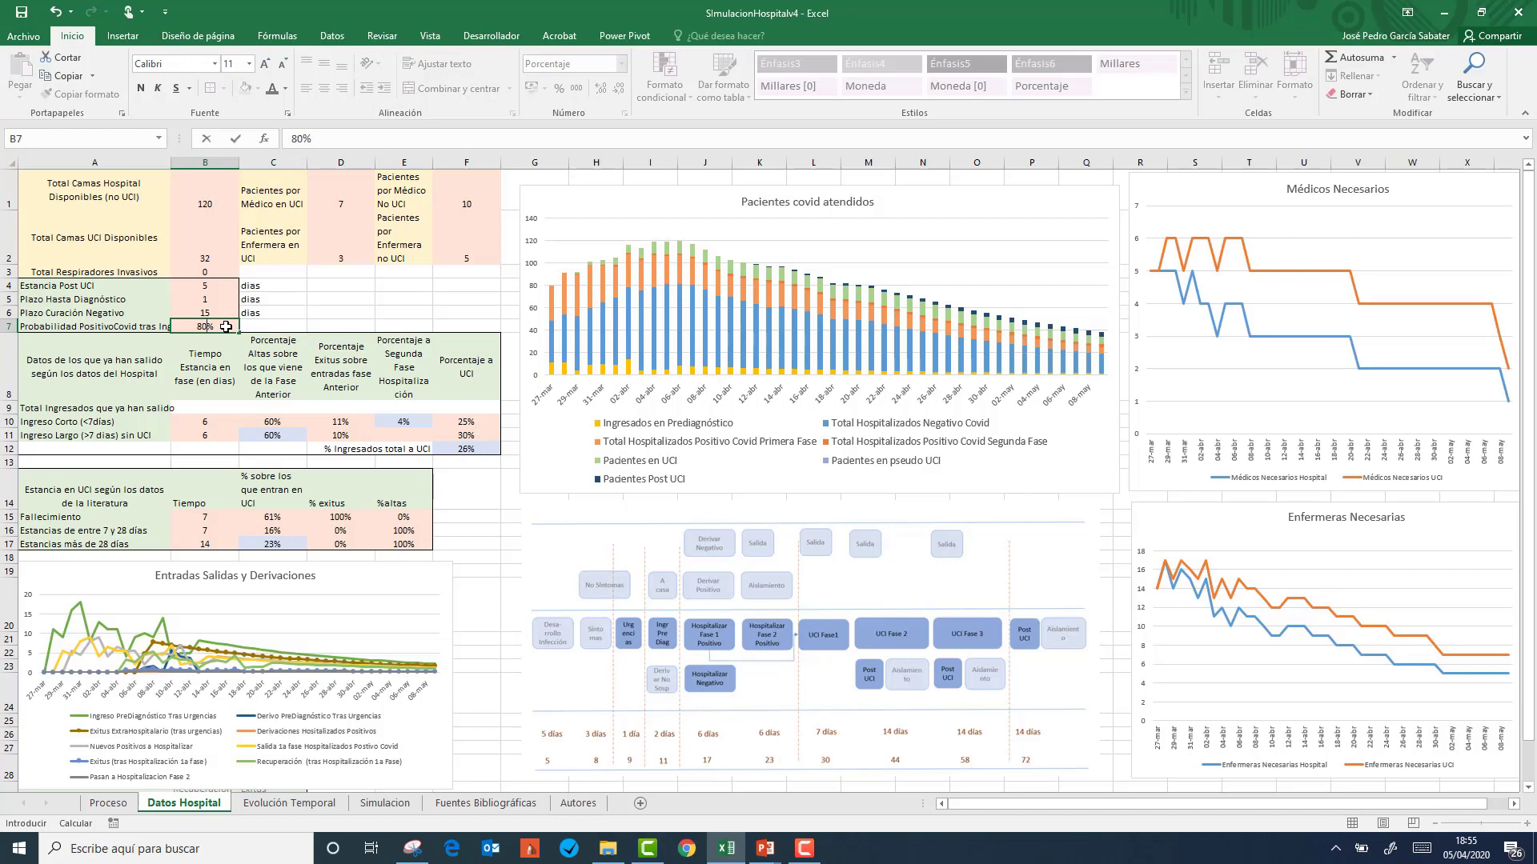
pyautogui.press('Return')
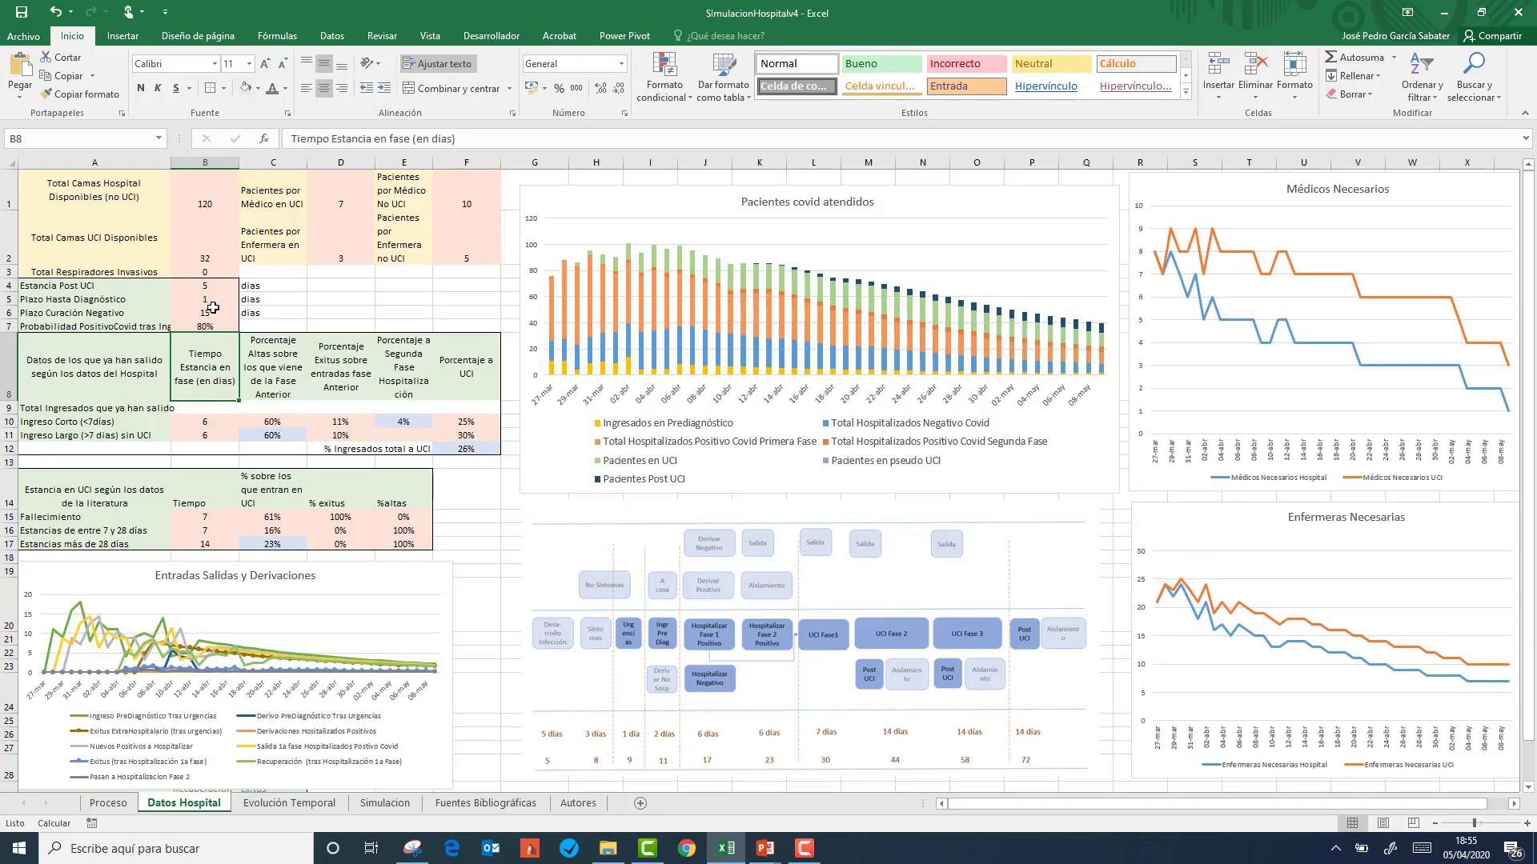
# - Set Plazo Curación Negativo in B6 to 10 days
pyautogui.click(211, 311)
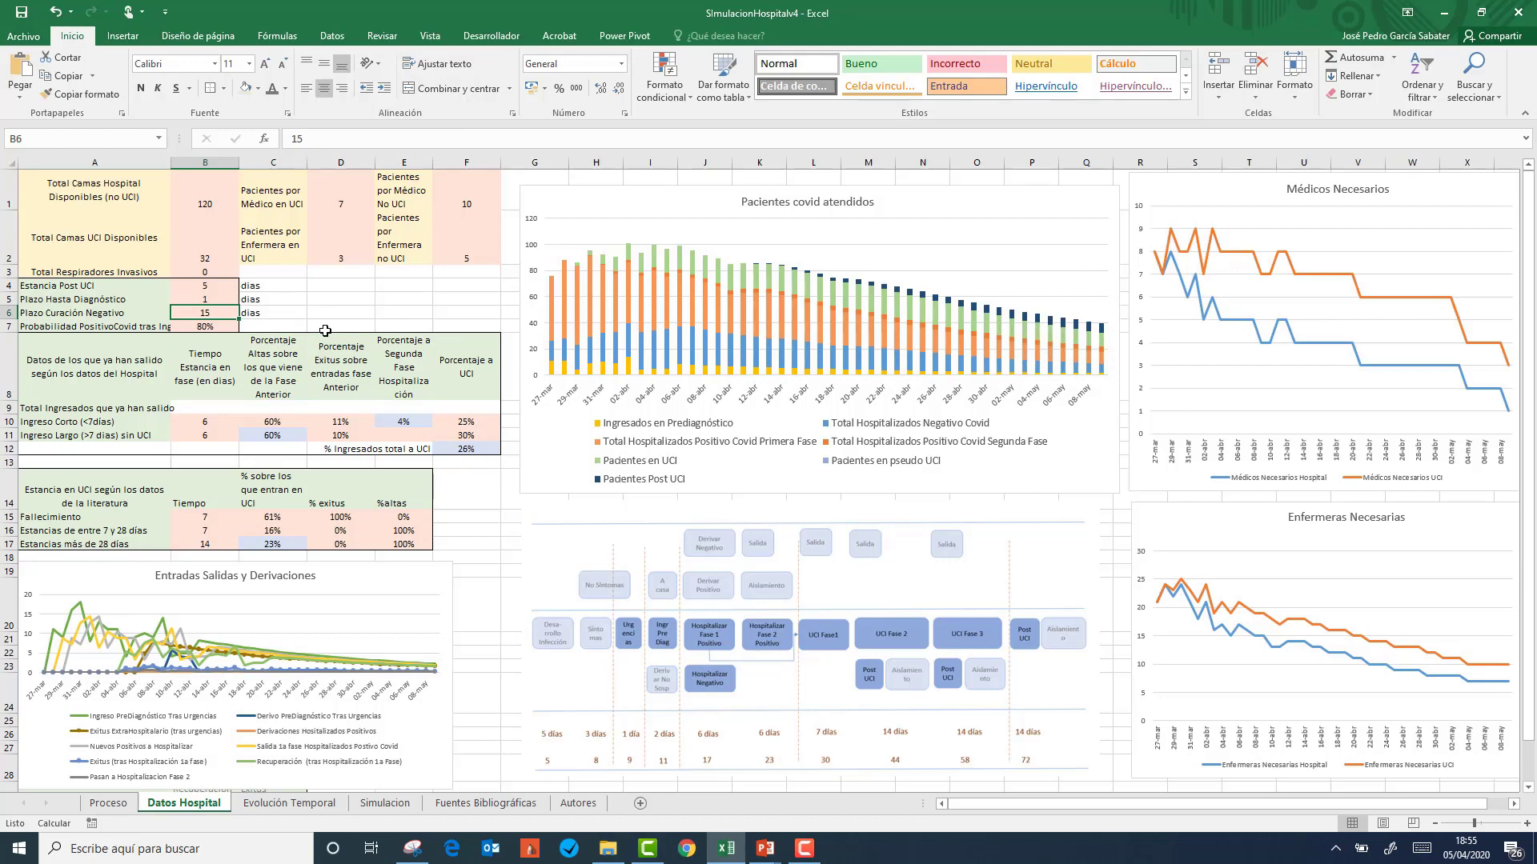
pyautogui.write('10')
pyautogui.press('Return')
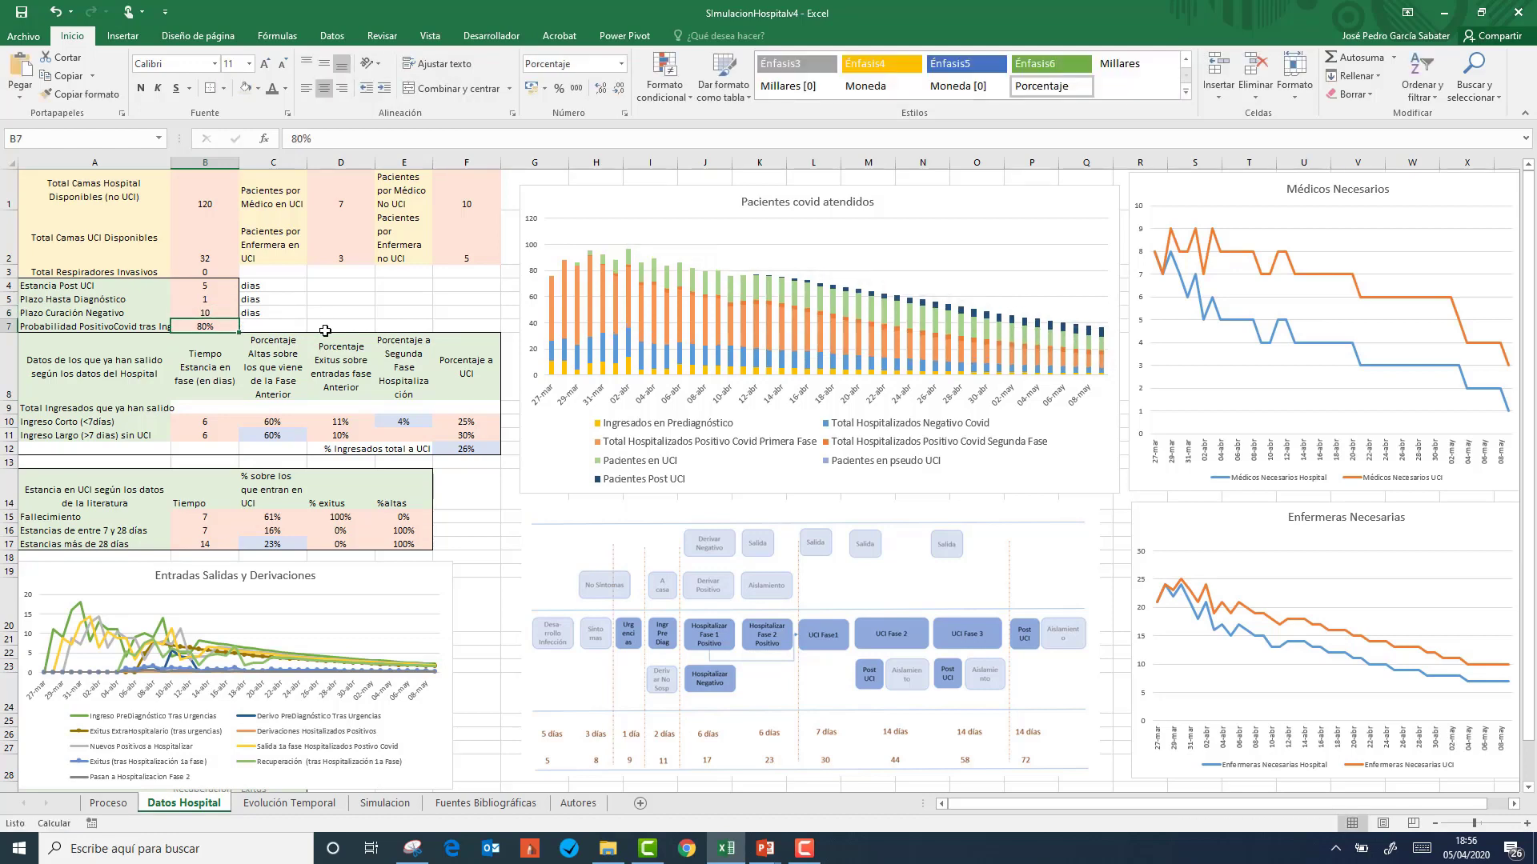
pyautogui.press('Up')
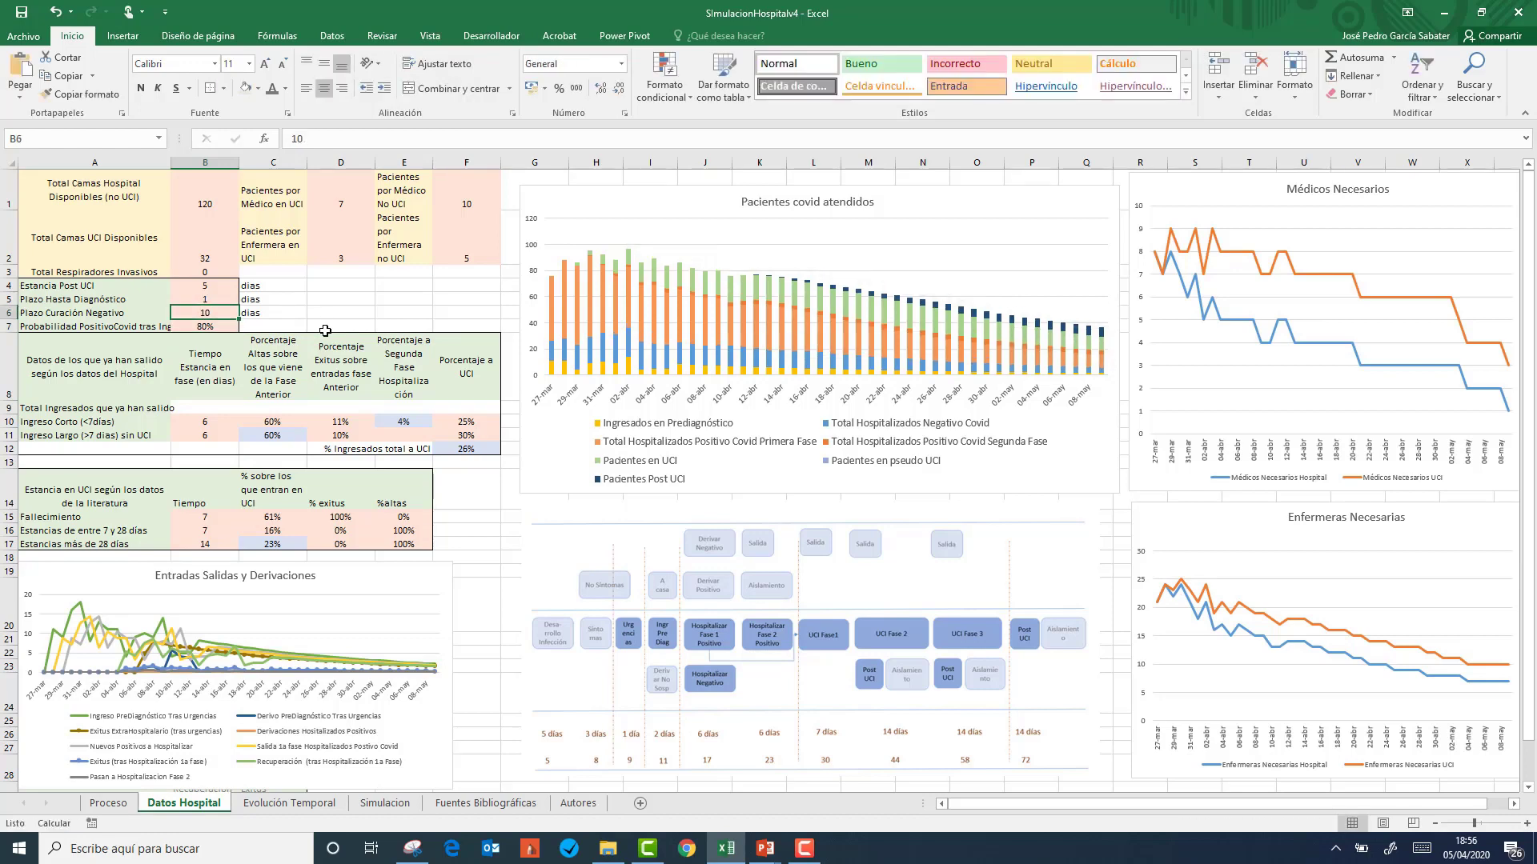
# - Try 3 days for Plazo Hasta Diagnóstico in B5 and restore it to 1 day
pyautogui.click(209, 301)
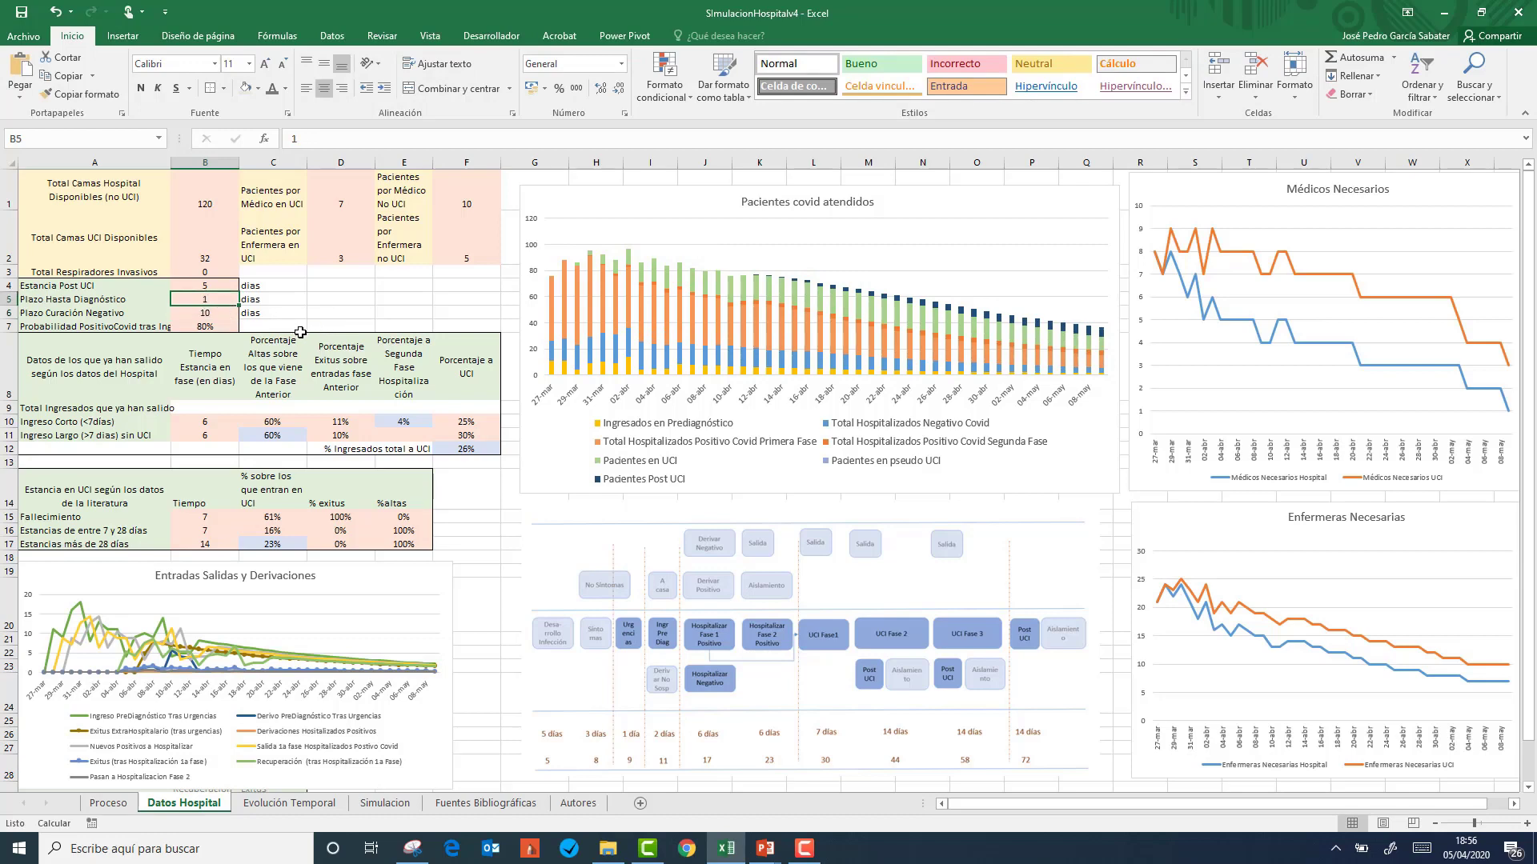
pyautogui.write('3')
pyautogui.click(317, 315)
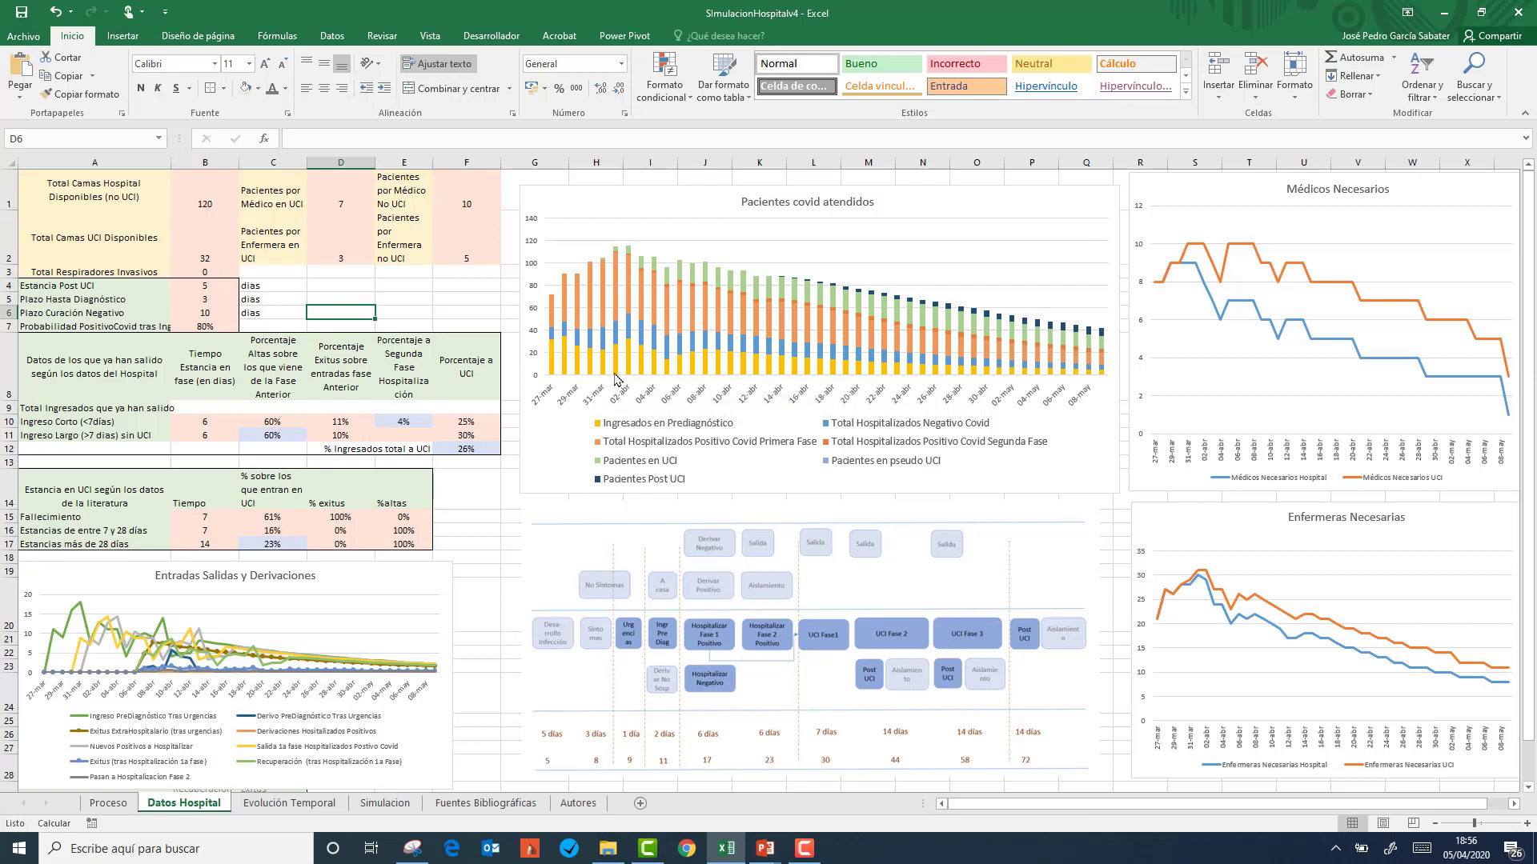
pyautogui.moveTo(617, 379)
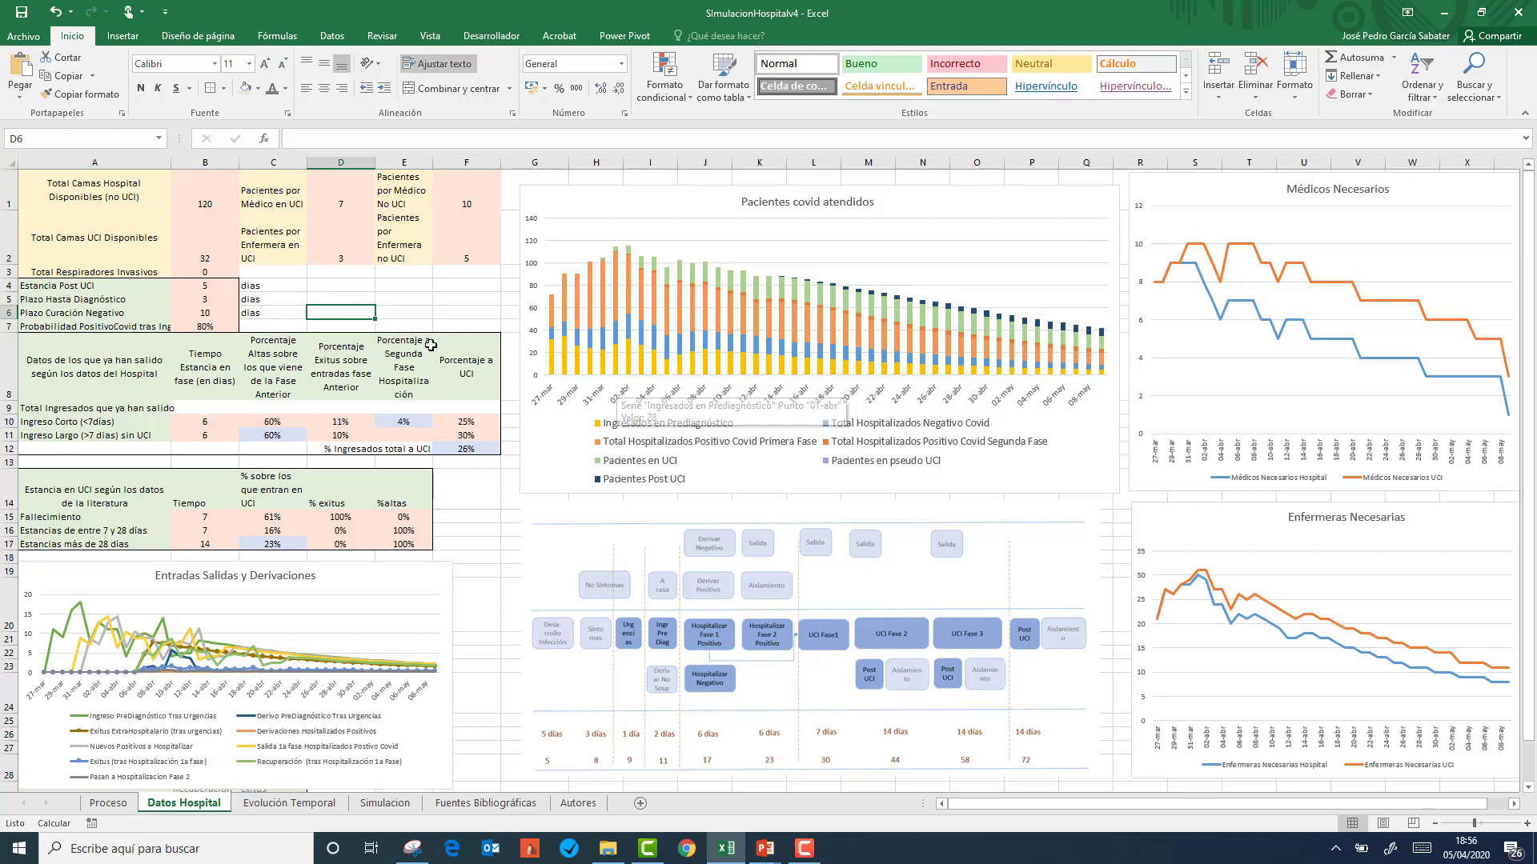
pyautogui.click(207, 311)
pyautogui.click(214, 297)
pyautogui.write('1')
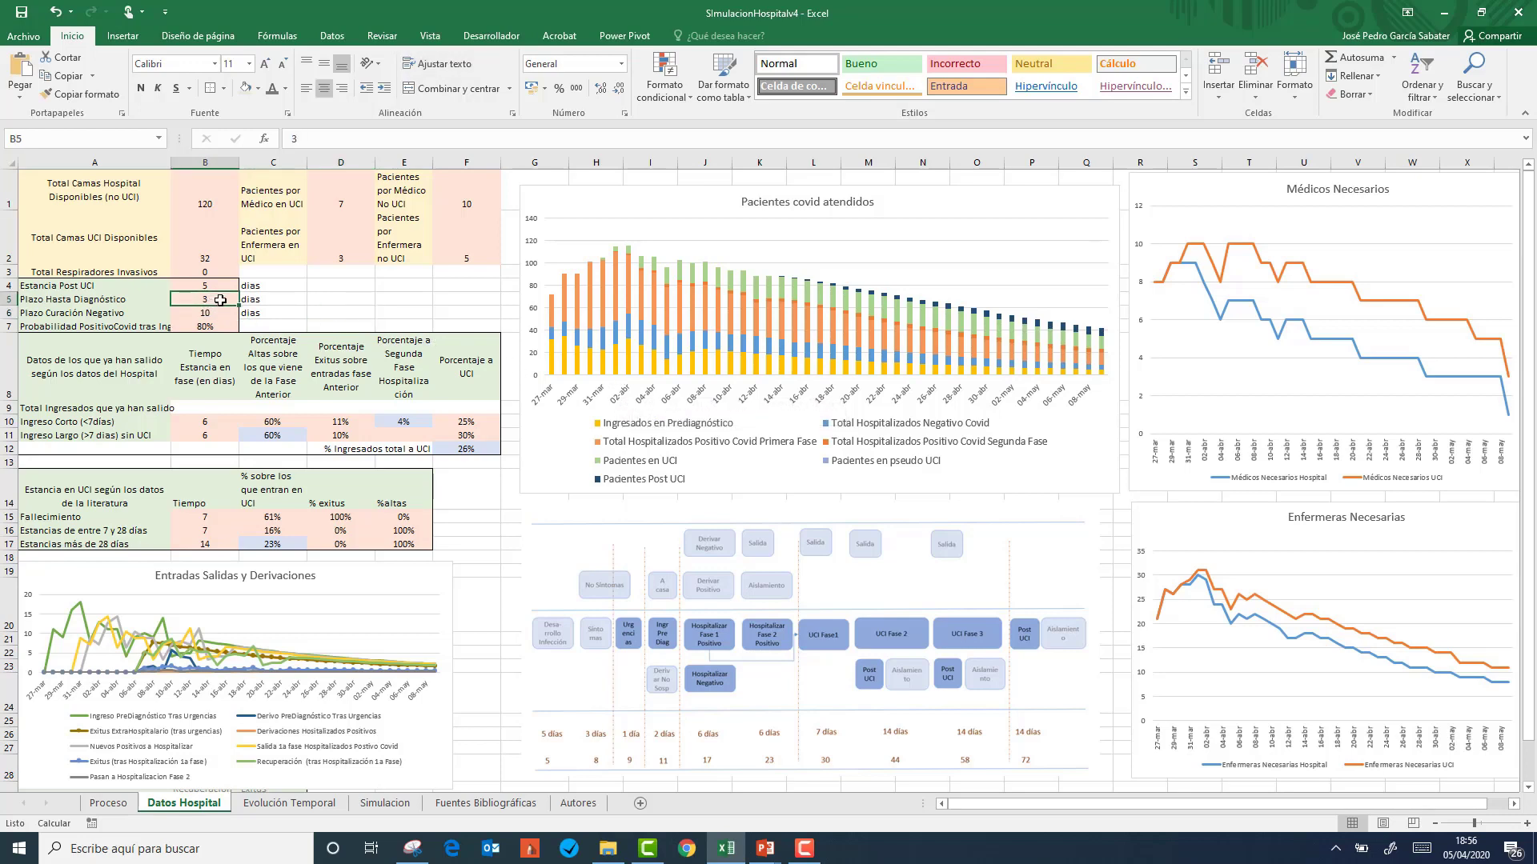
pyautogui.press('Return')
pyautogui.click(344, 310)
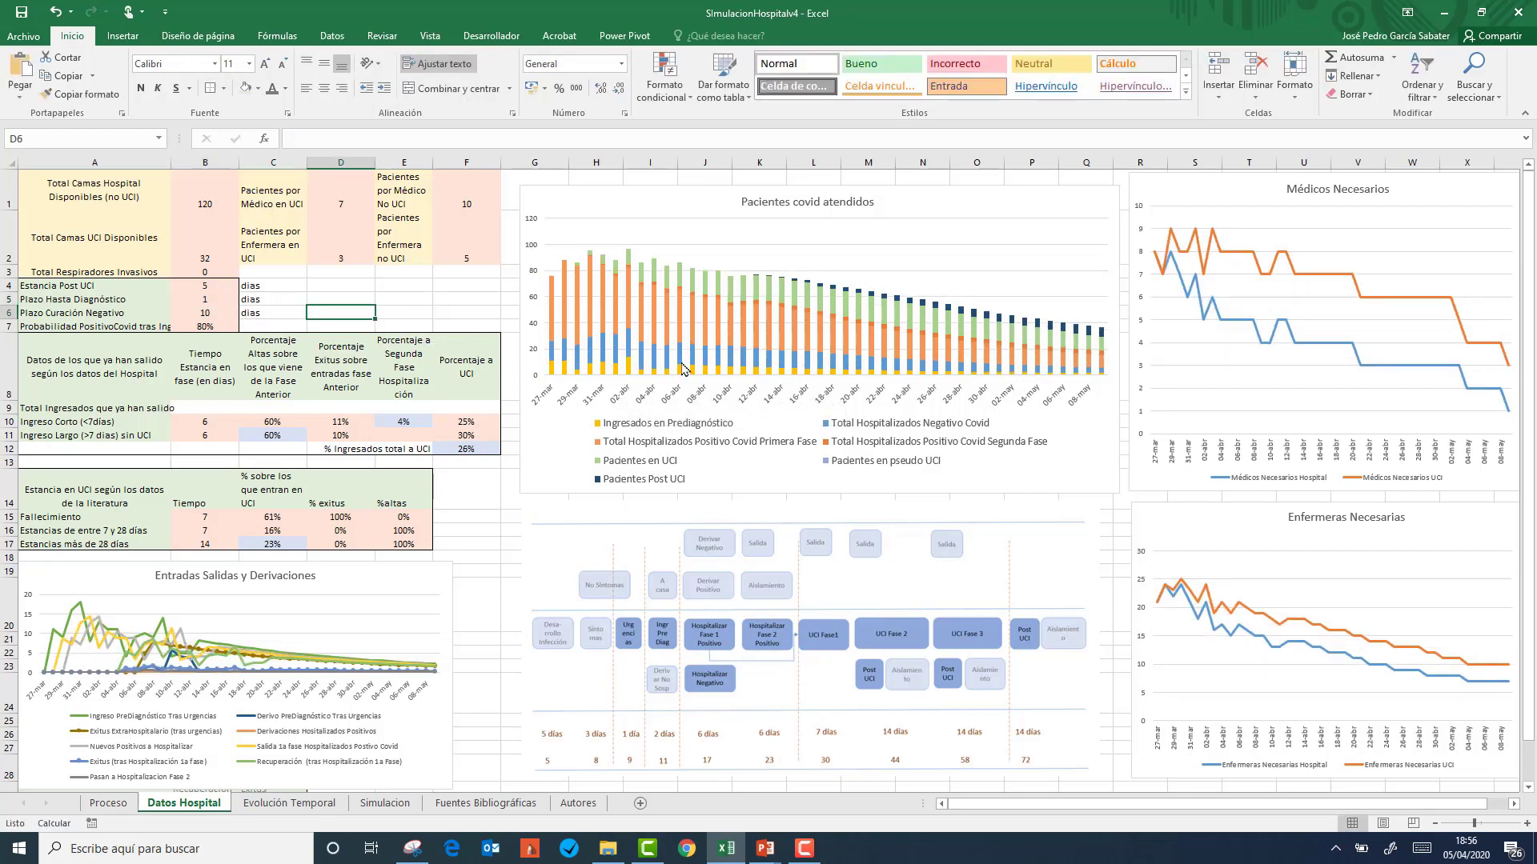
# - Set Porcentaje a UCI for Ingreso Corto in F10 to 15%
pyautogui.click(213, 423)
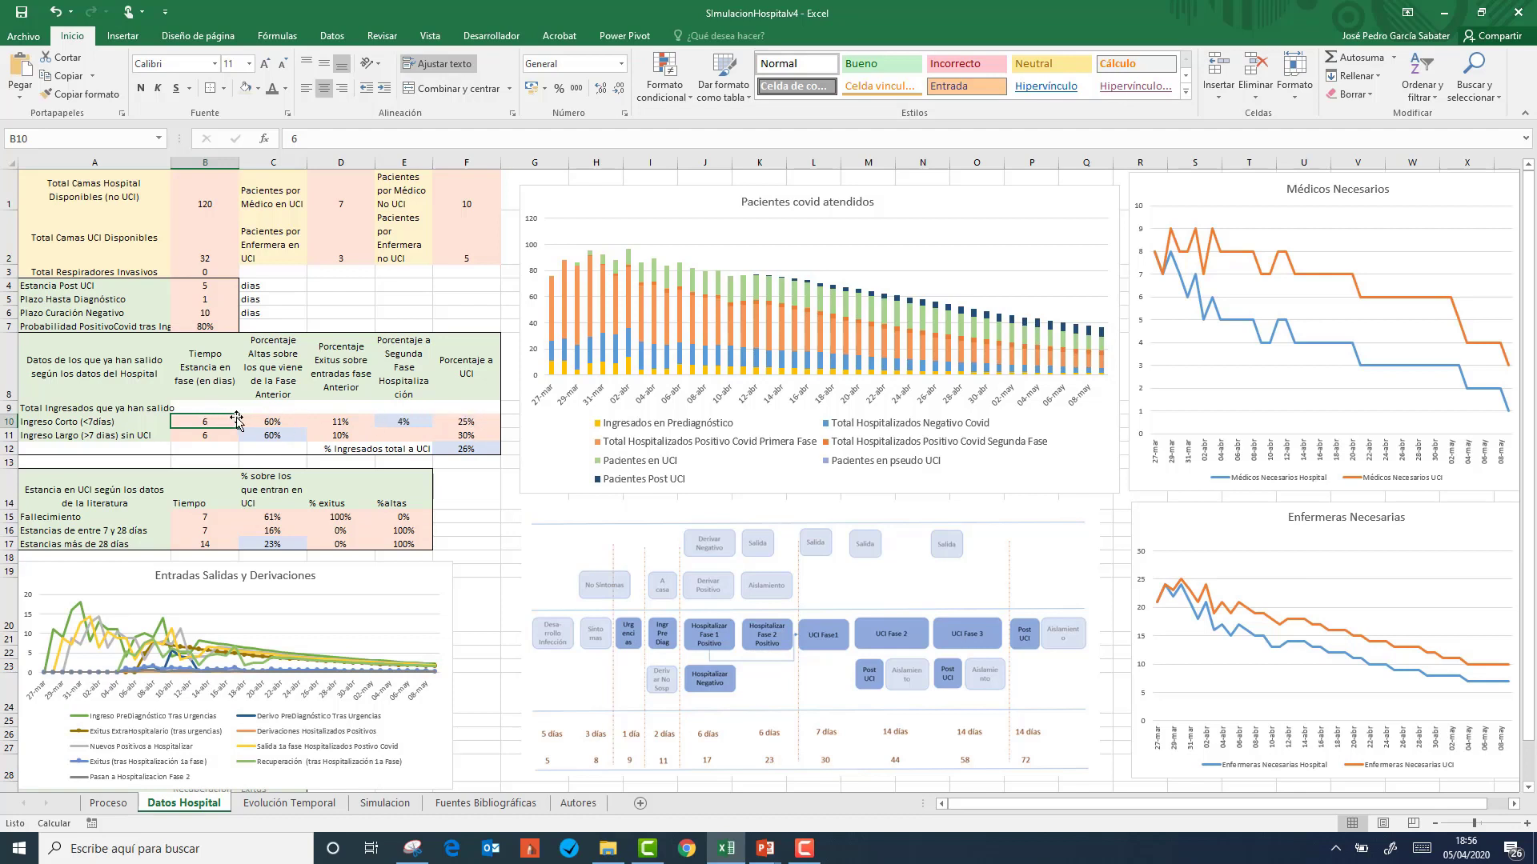
pyautogui.click(445, 421)
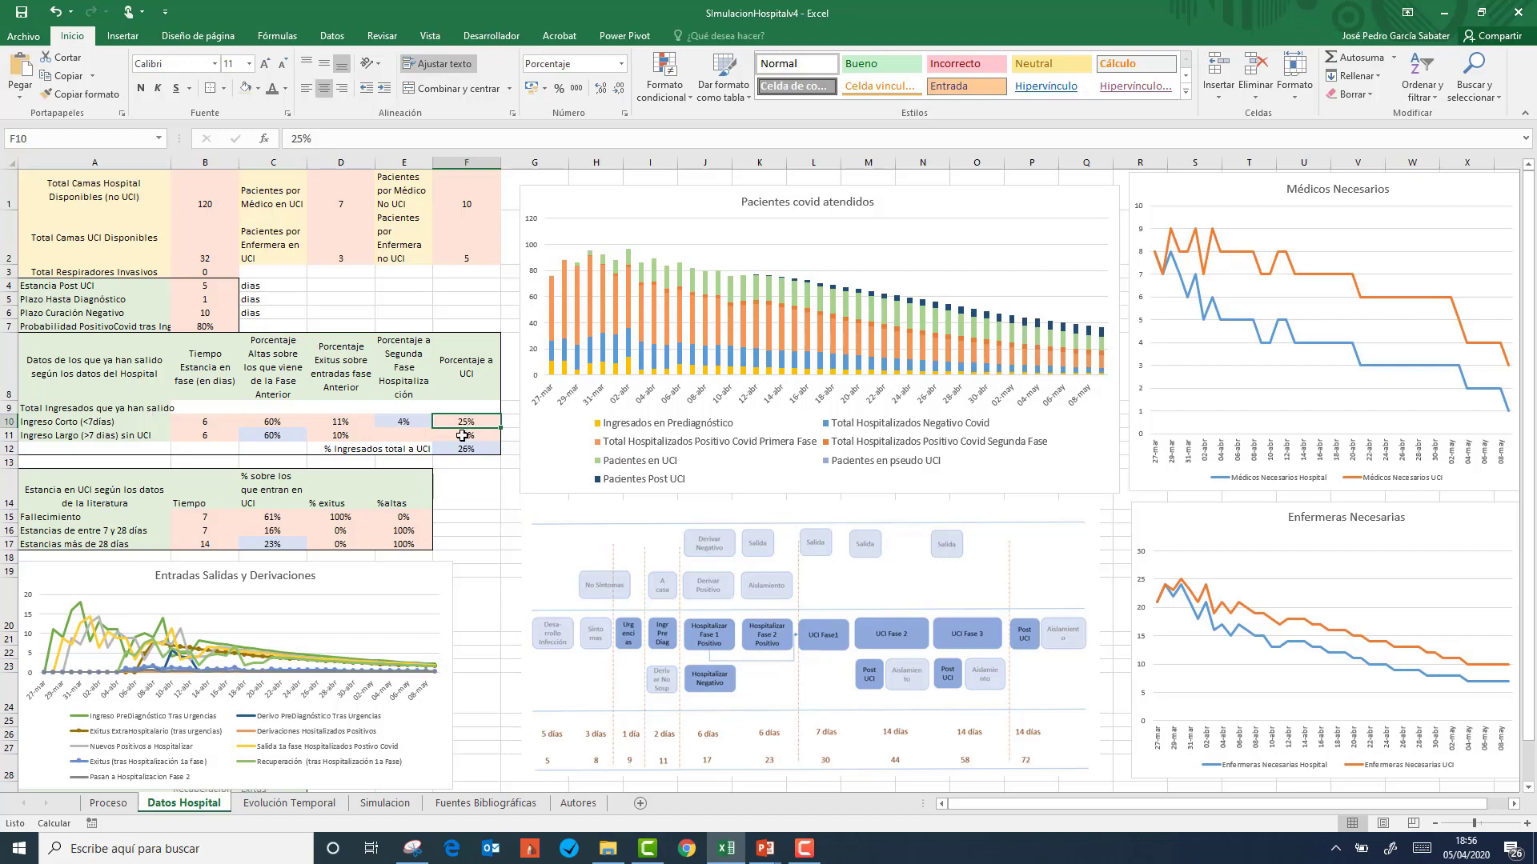
pyautogui.write('15')
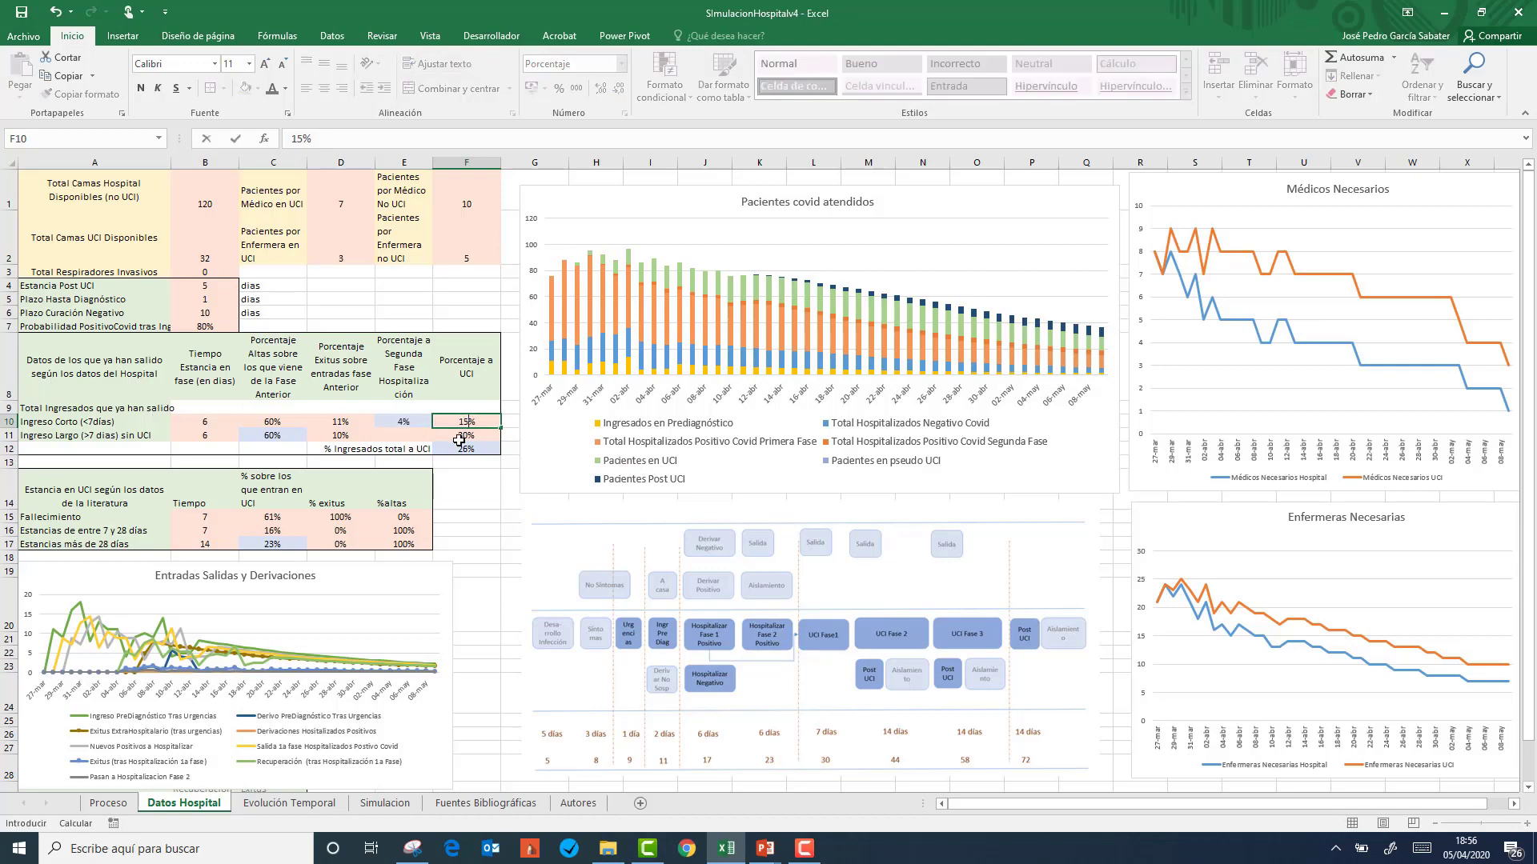
pyautogui.press('Return')
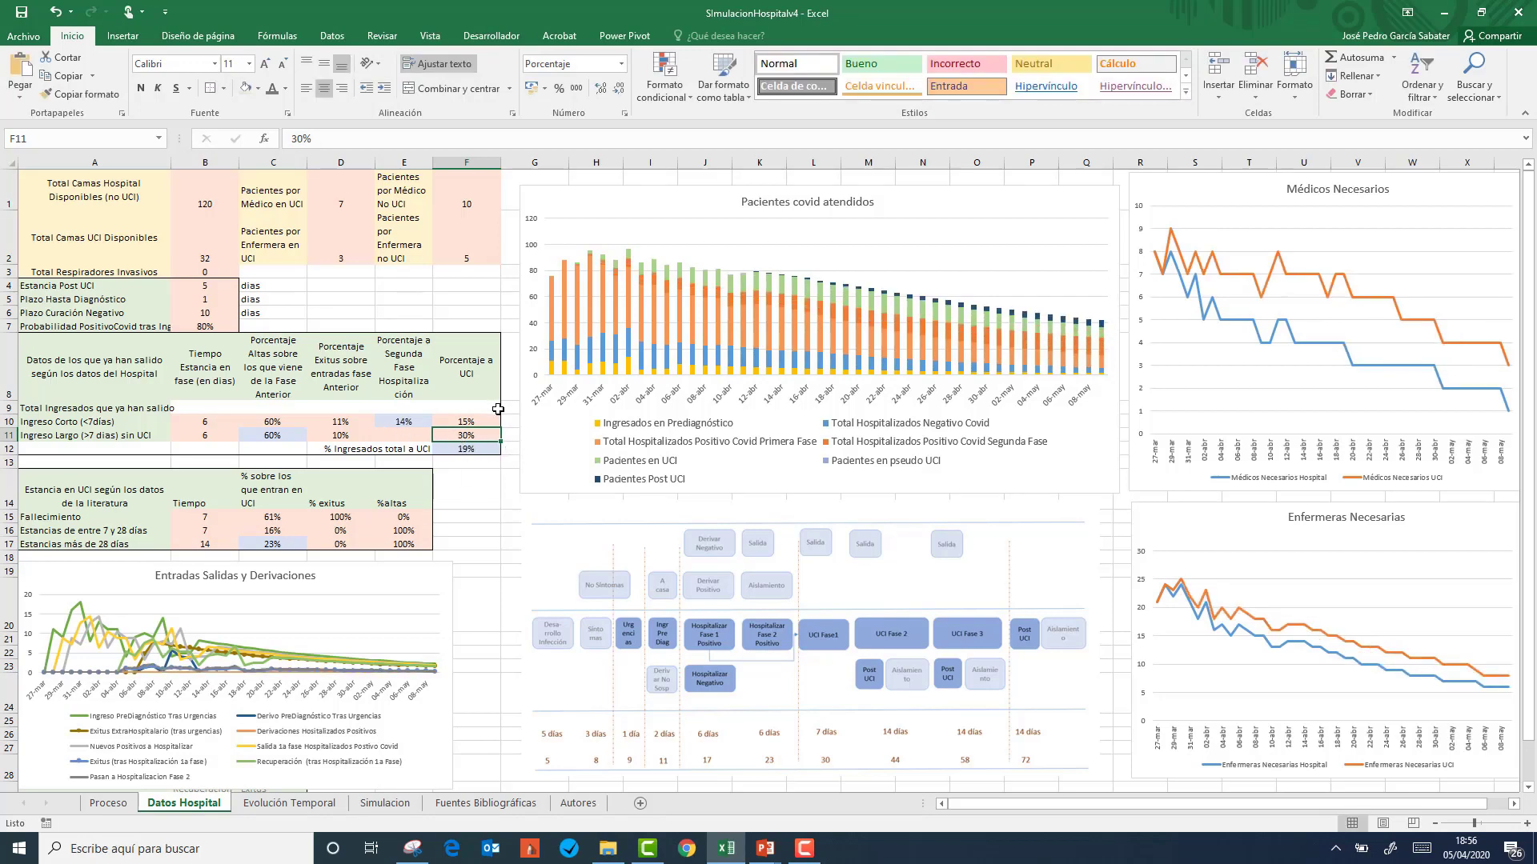
# - Set Porcentaje a UCI for Ingreso Corto in F10 to 12%
pyautogui.click(471, 424)
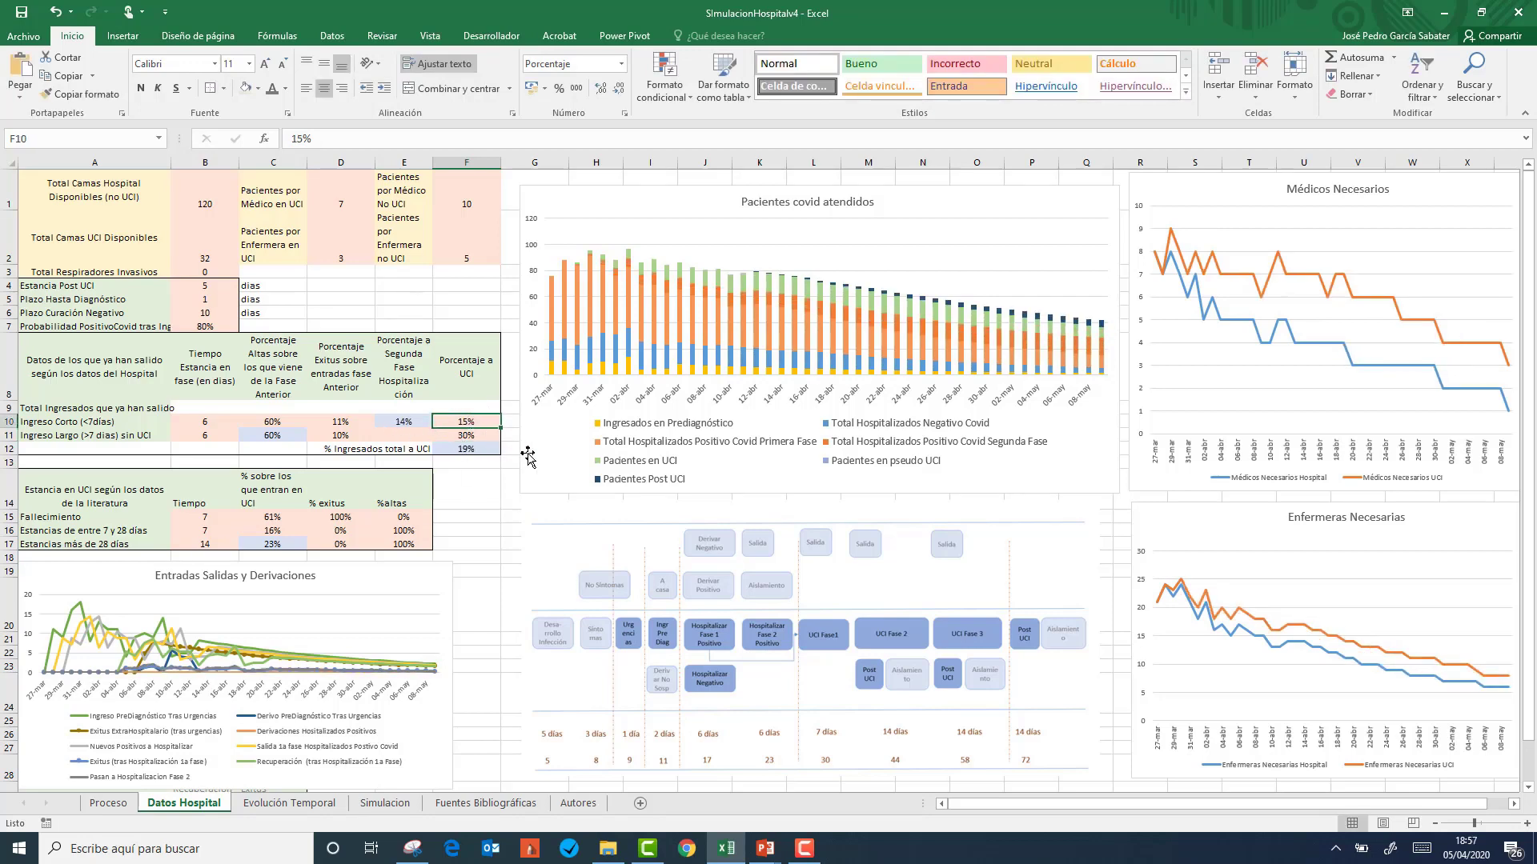
pyautogui.write('12')
pyautogui.press('Return')
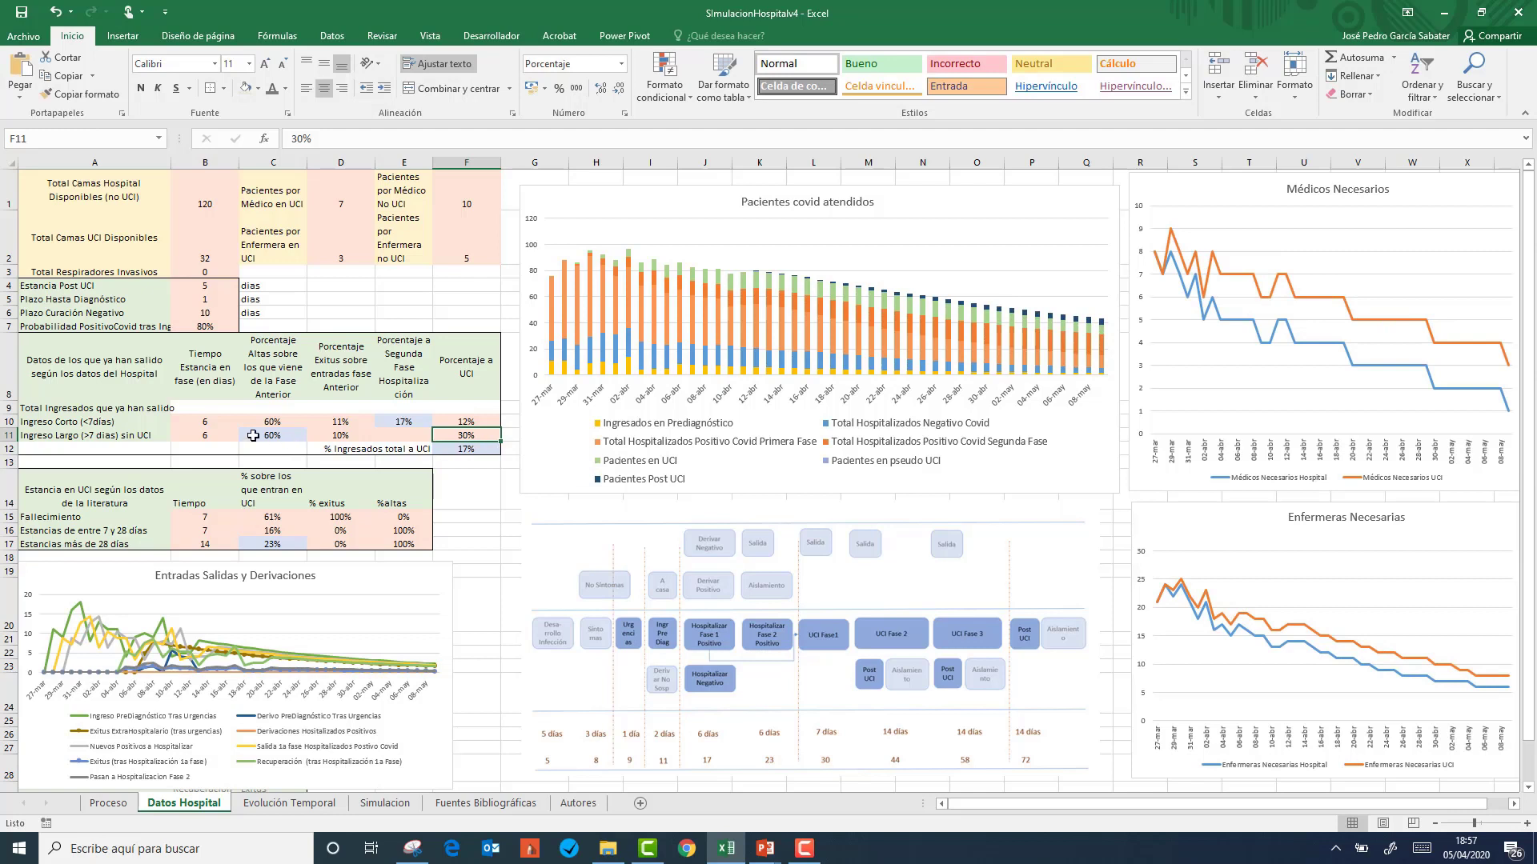
# - Set Tiempo Estancia en fase for Ingreso Corto in B10 to 8 days
pyautogui.click(219, 424)
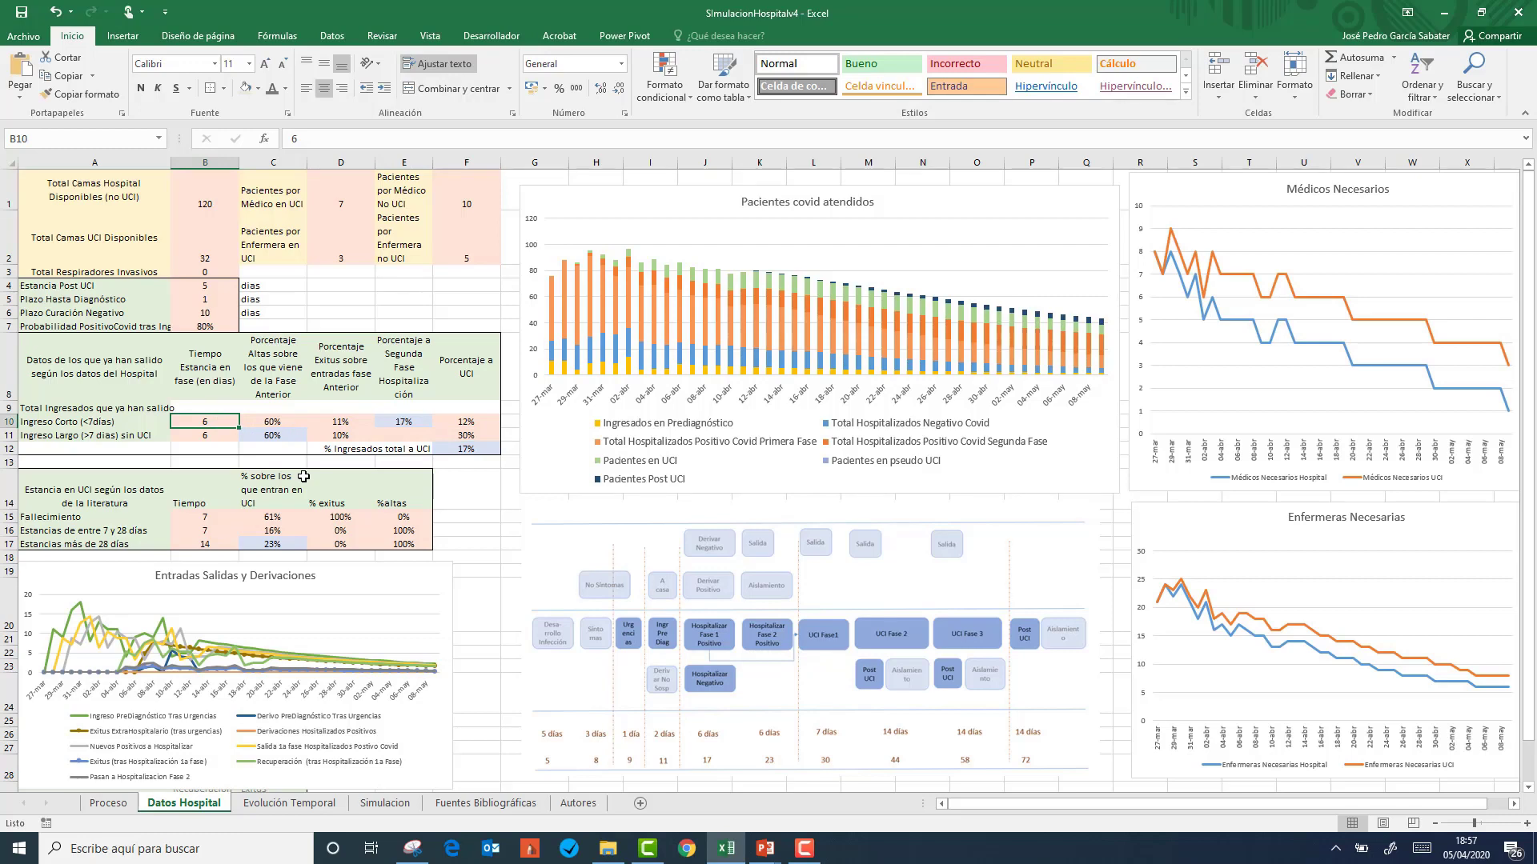
pyautogui.write('8')
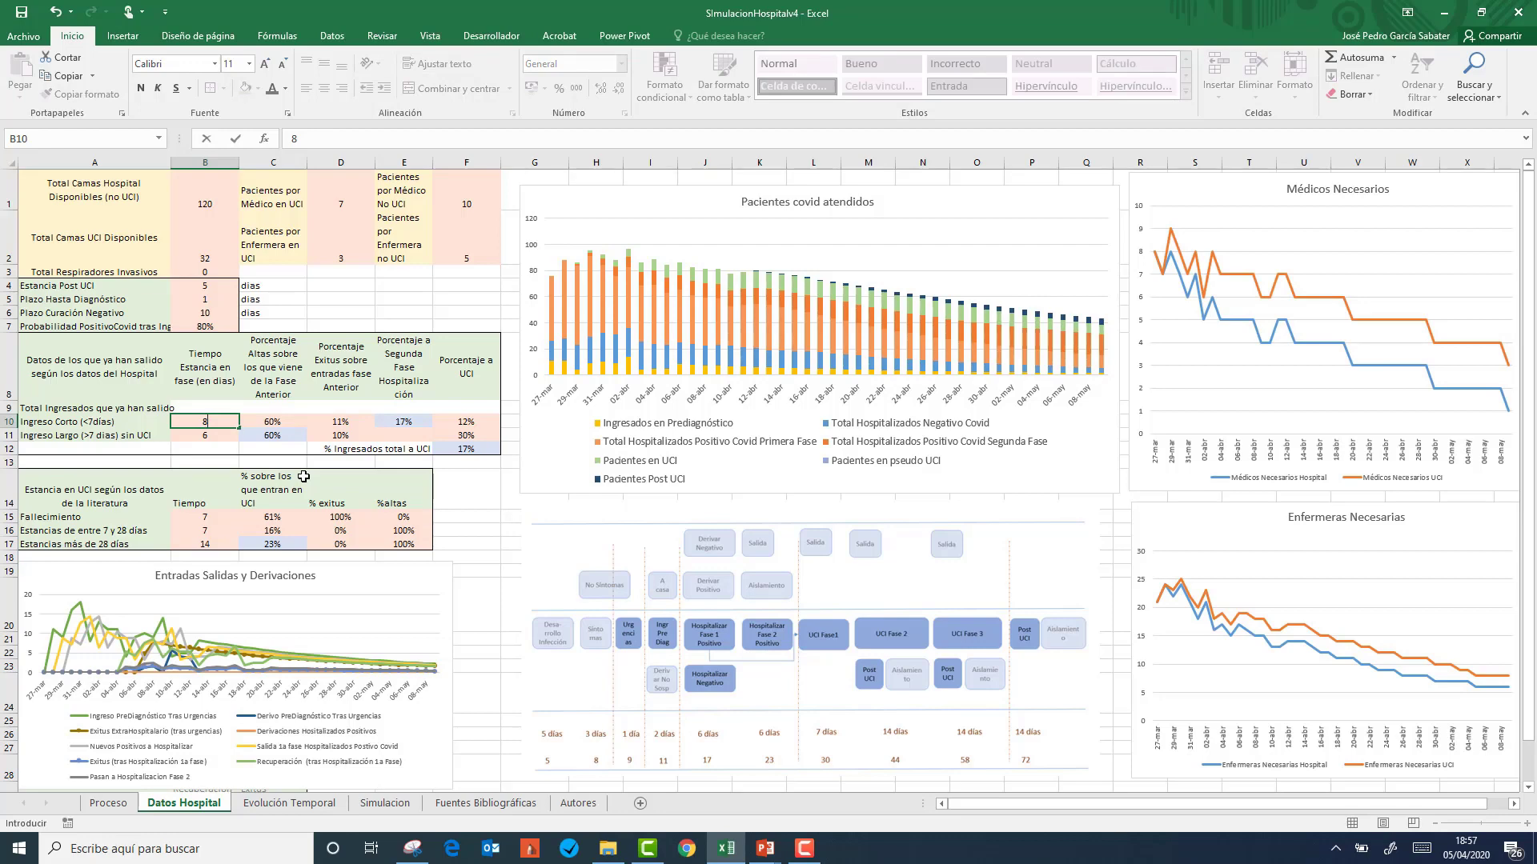
pyautogui.press('Tab')
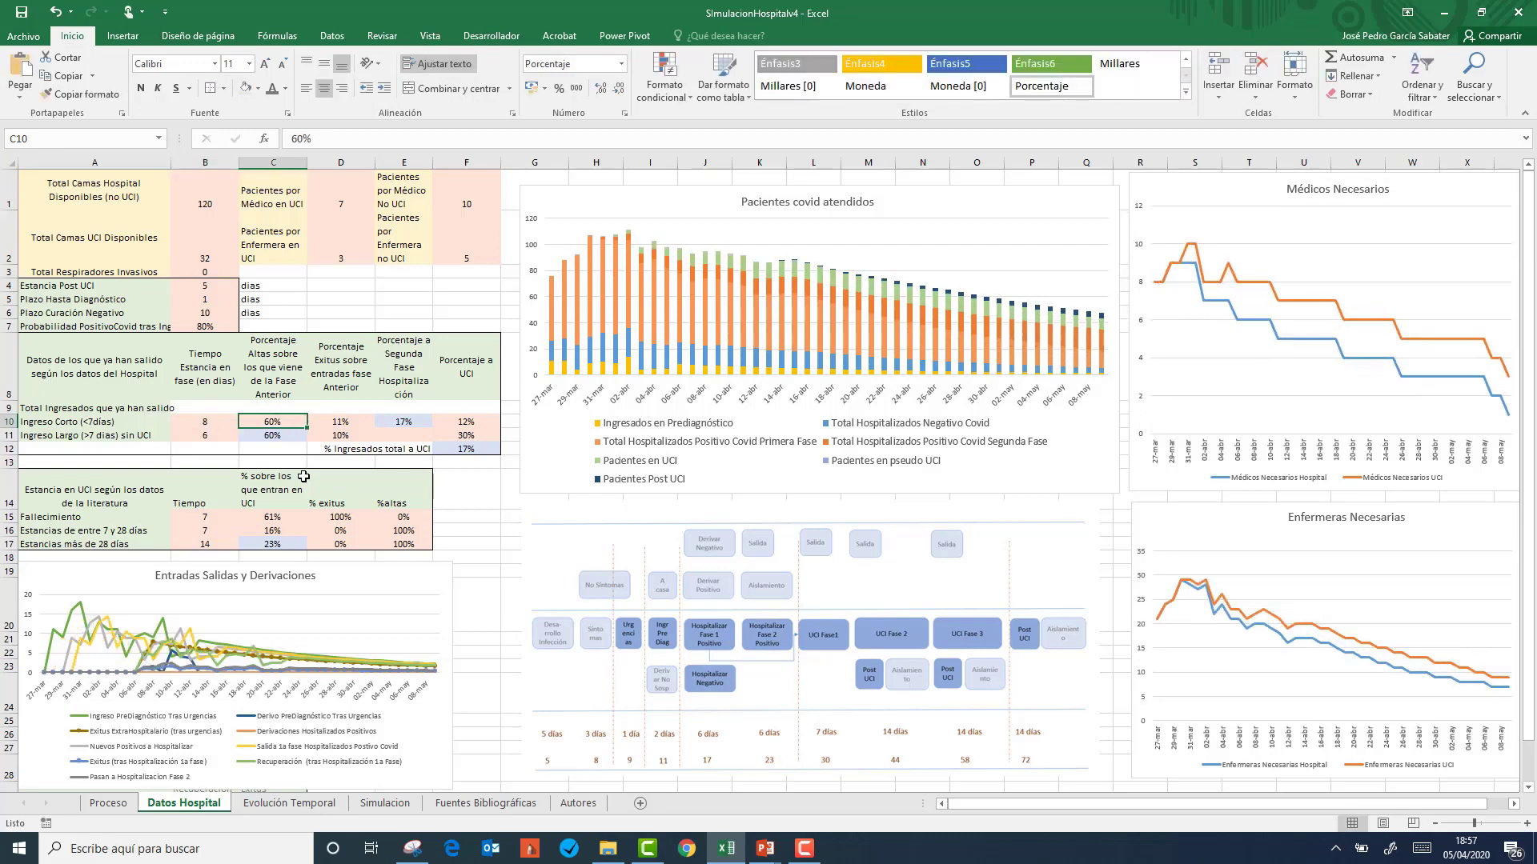
pyautogui.press('Left')
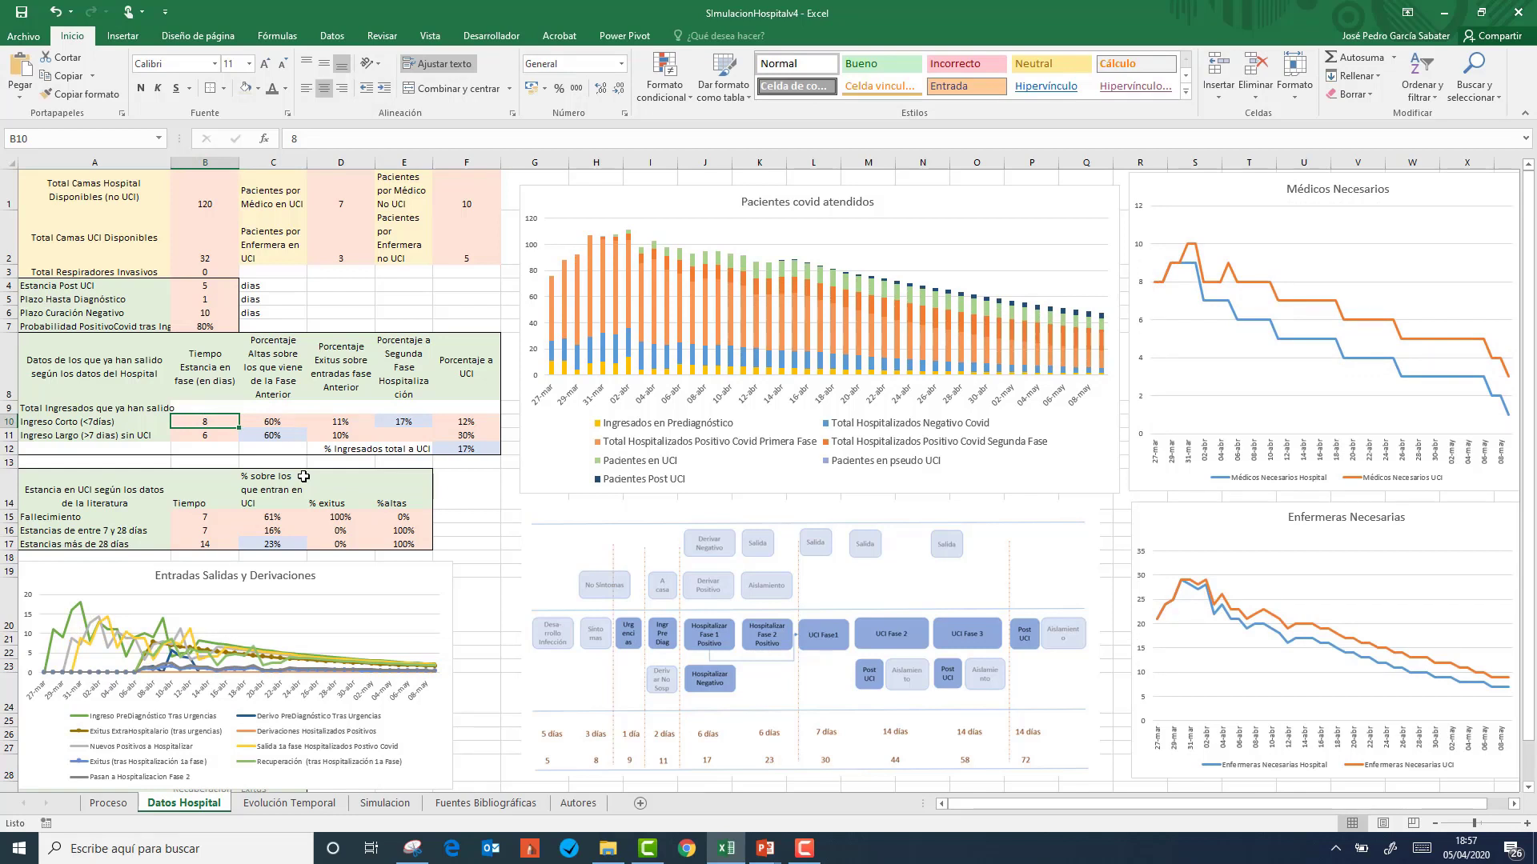
pyautogui.press('Right')
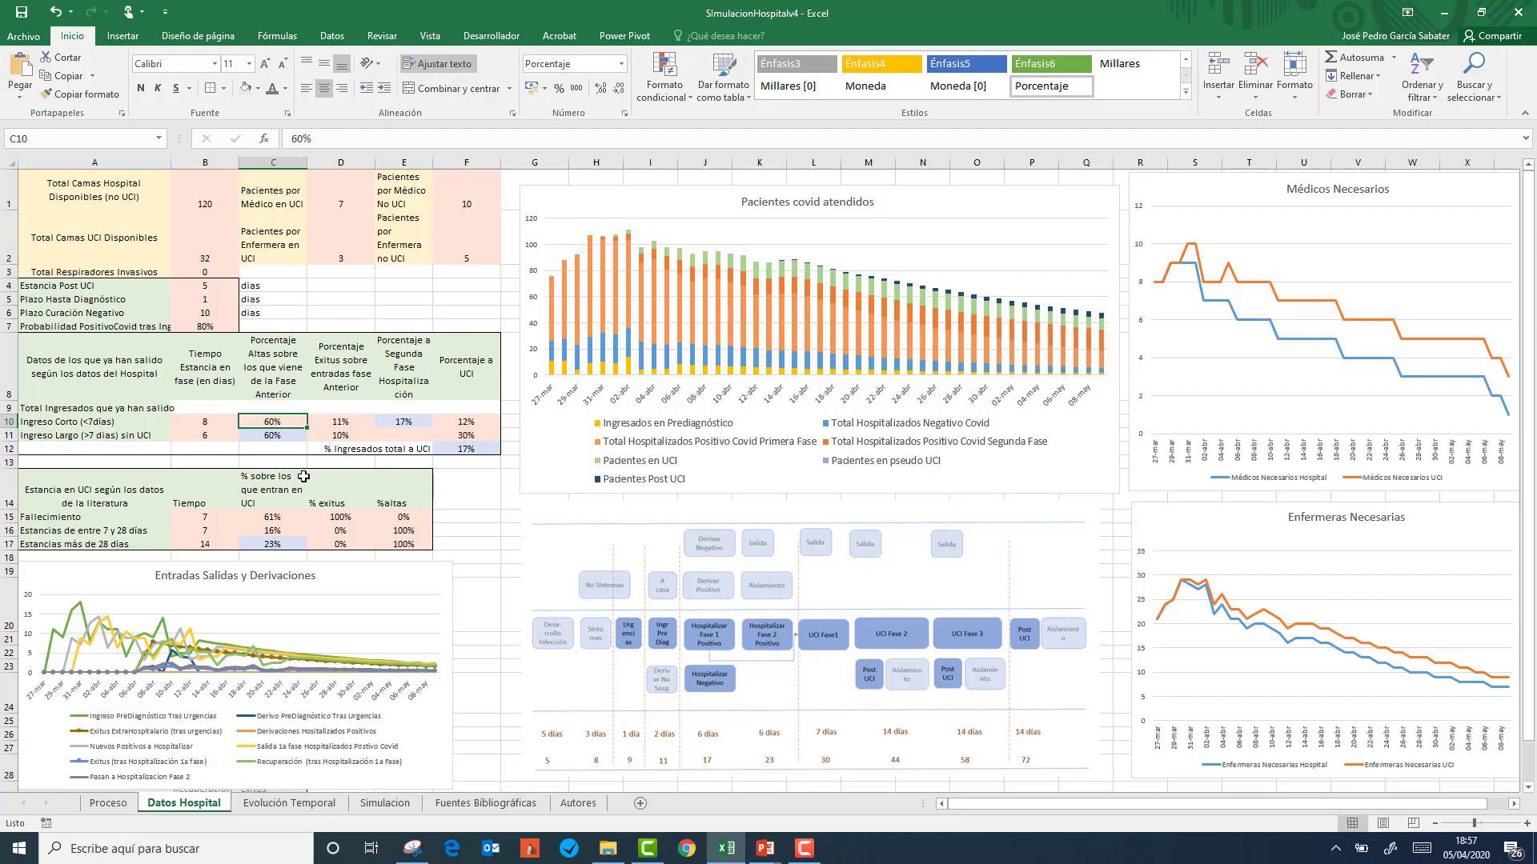
pyautogui.press('Left')
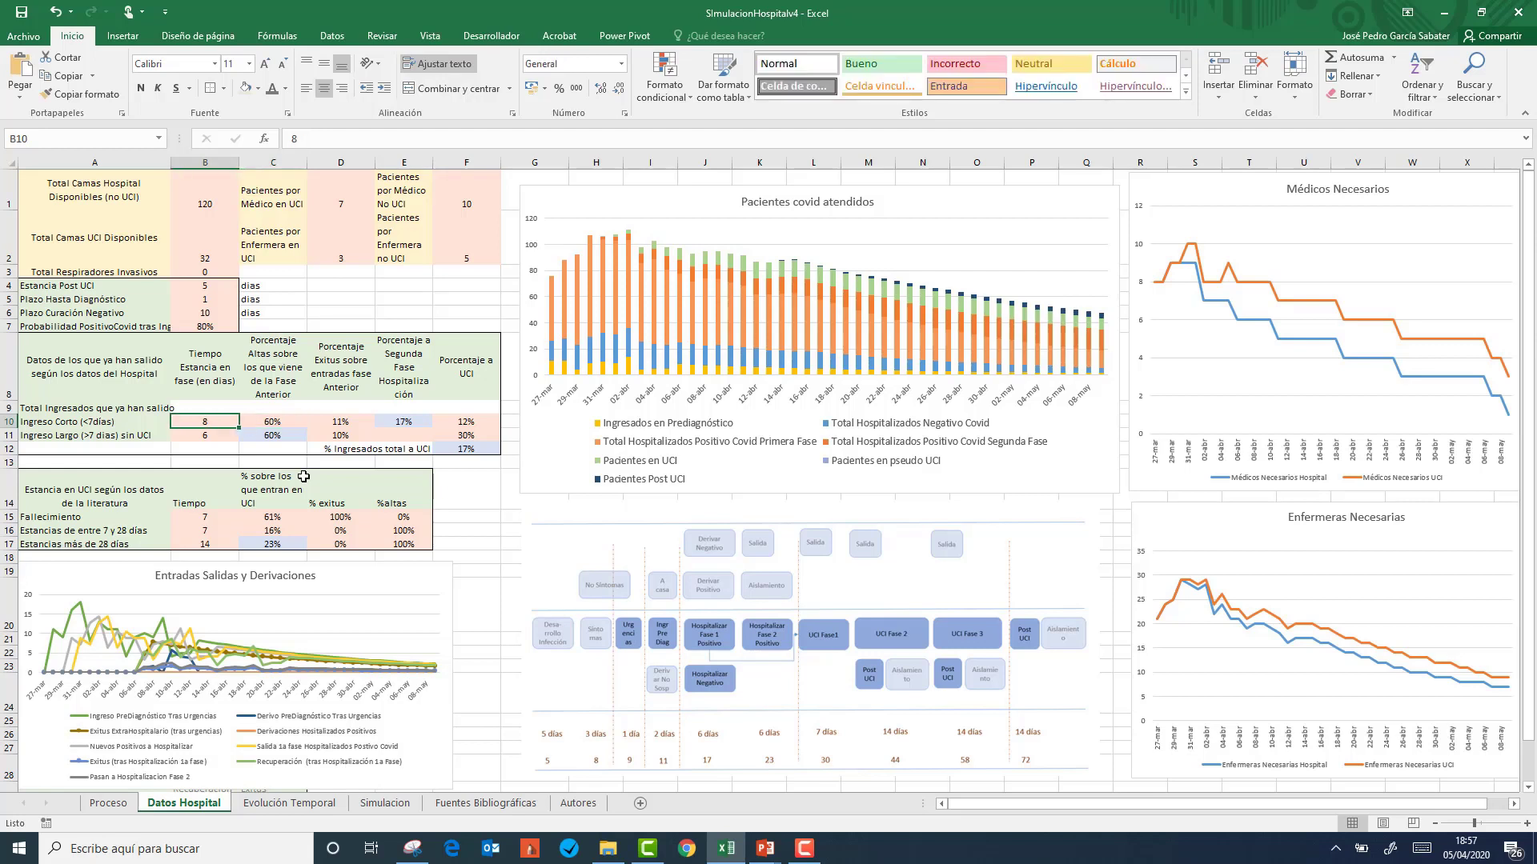
# - Set Porcentaje Altas for Ingreso Corto in C10 to 50%
pyautogui.press('Left')
pyautogui.press('Right')
pyautogui.press('Right')
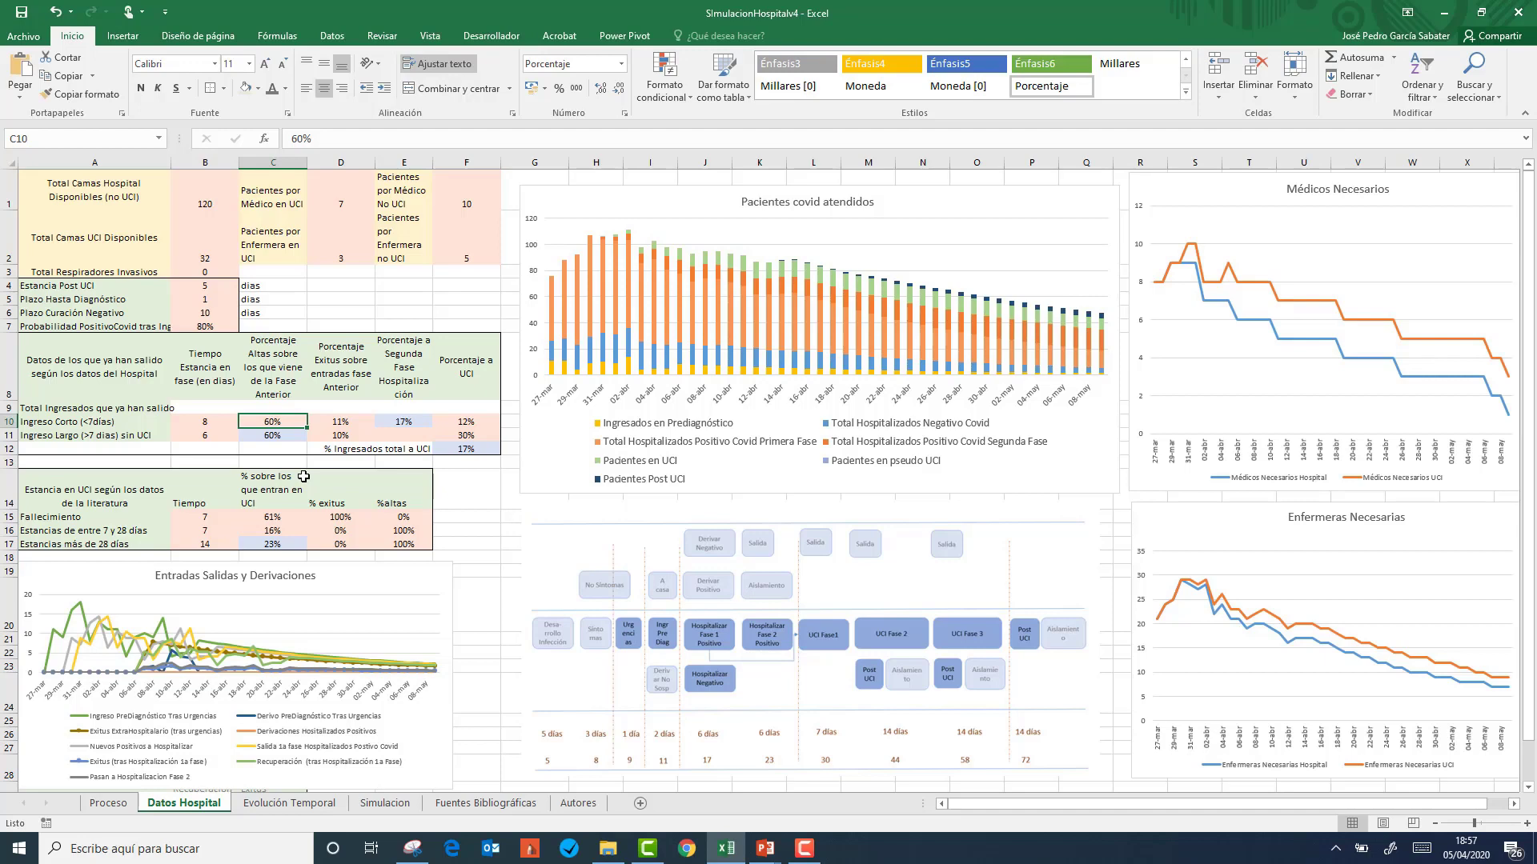
pyautogui.write('50')
pyautogui.press('Right')
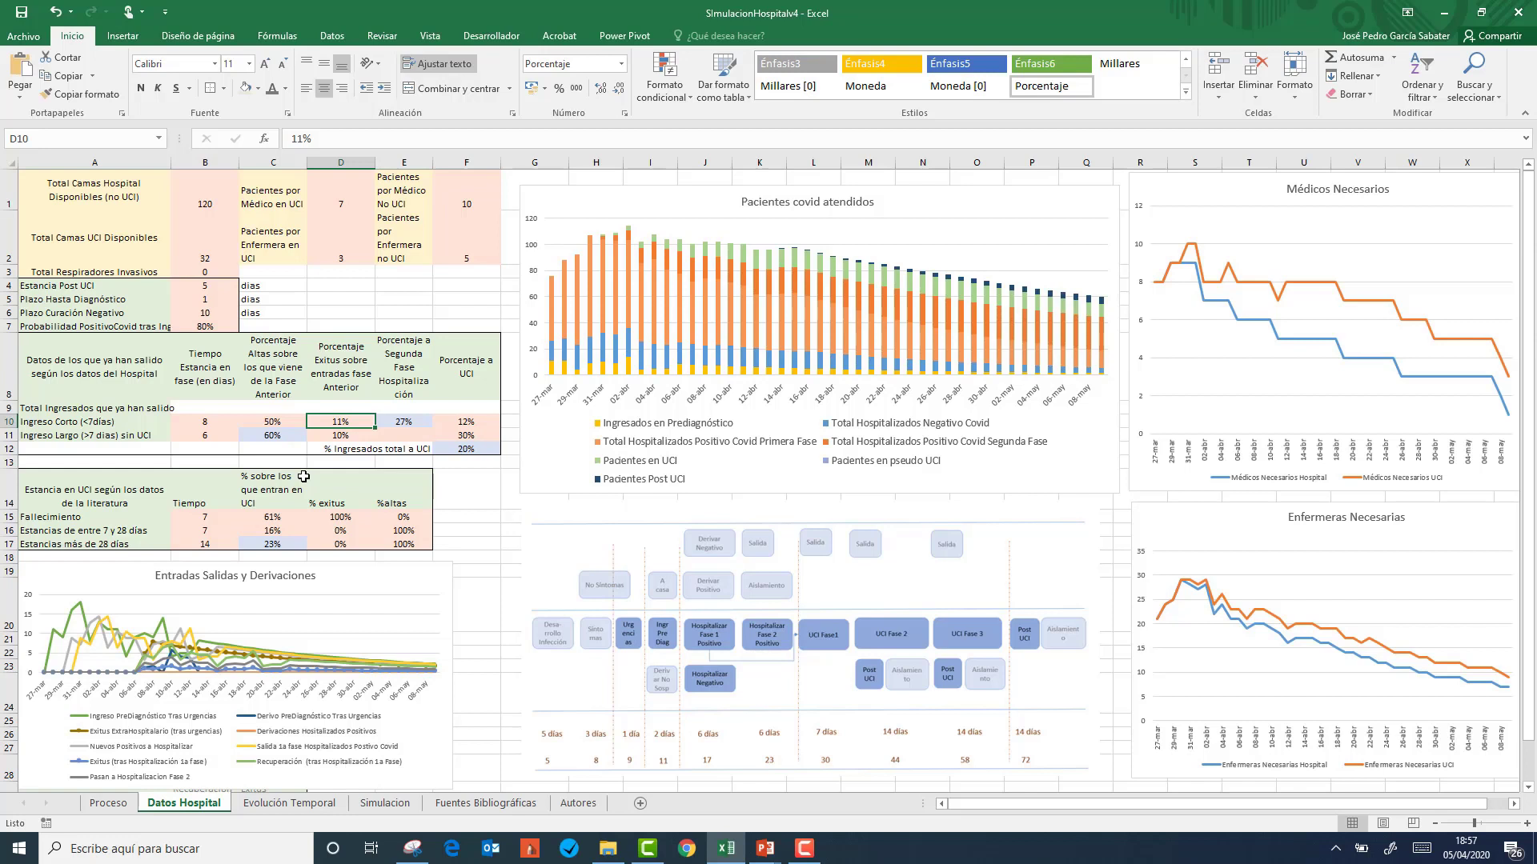
# - Set Porcentaje Exitus for Ingreso Corto in D10 to 7%
pyautogui.press('Left')
pyautogui.press('Right')
pyautogui.write('7')
pyautogui.press('Tab')
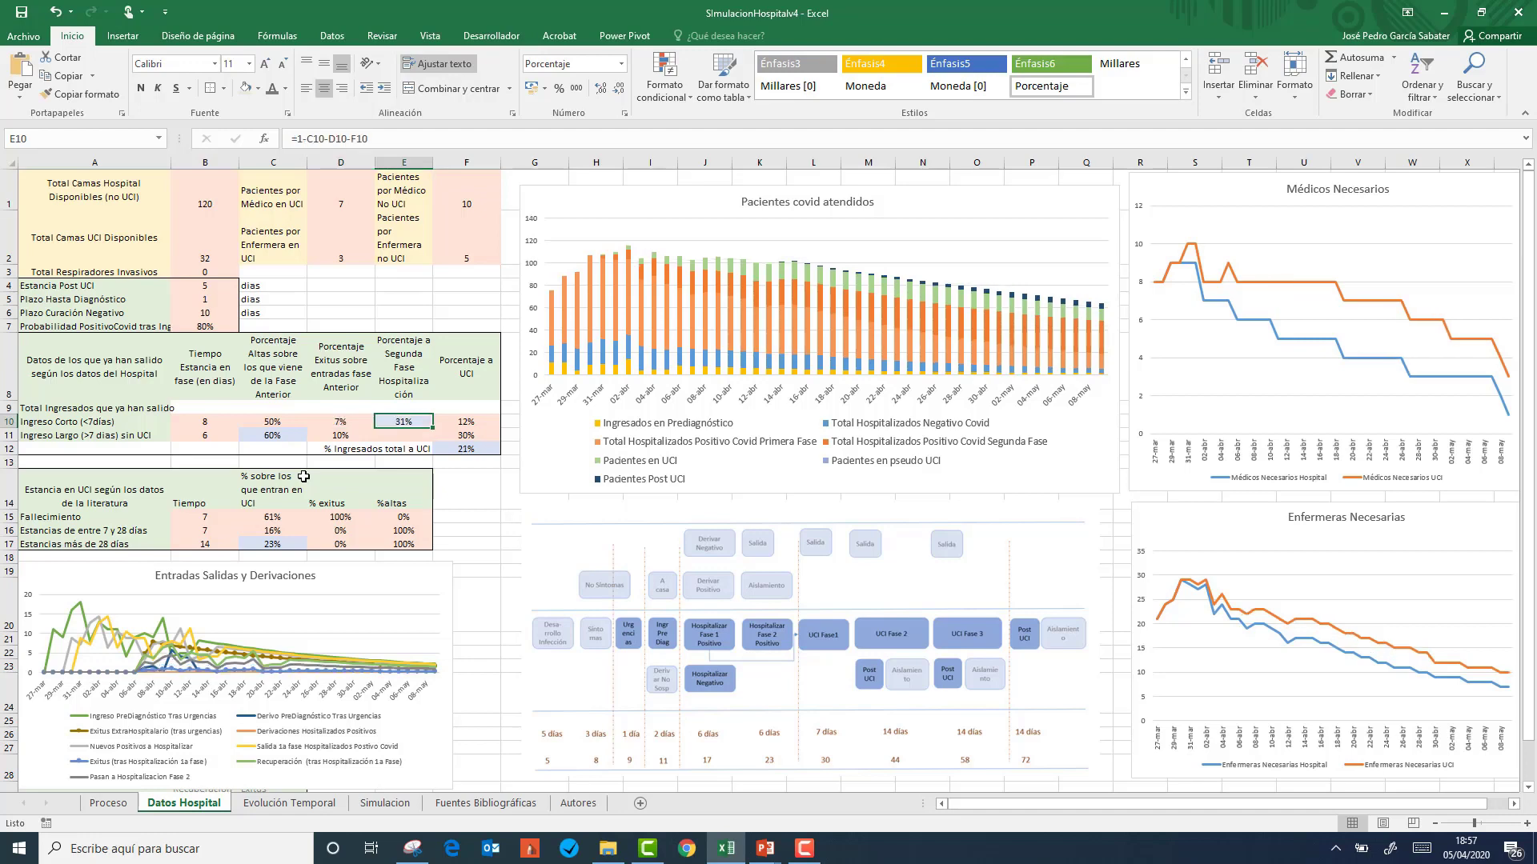
# - Set Tiempo Estancia en fase for Ingreso Largo sin UCI in B11 to 7 days
pyautogui.press('Right')
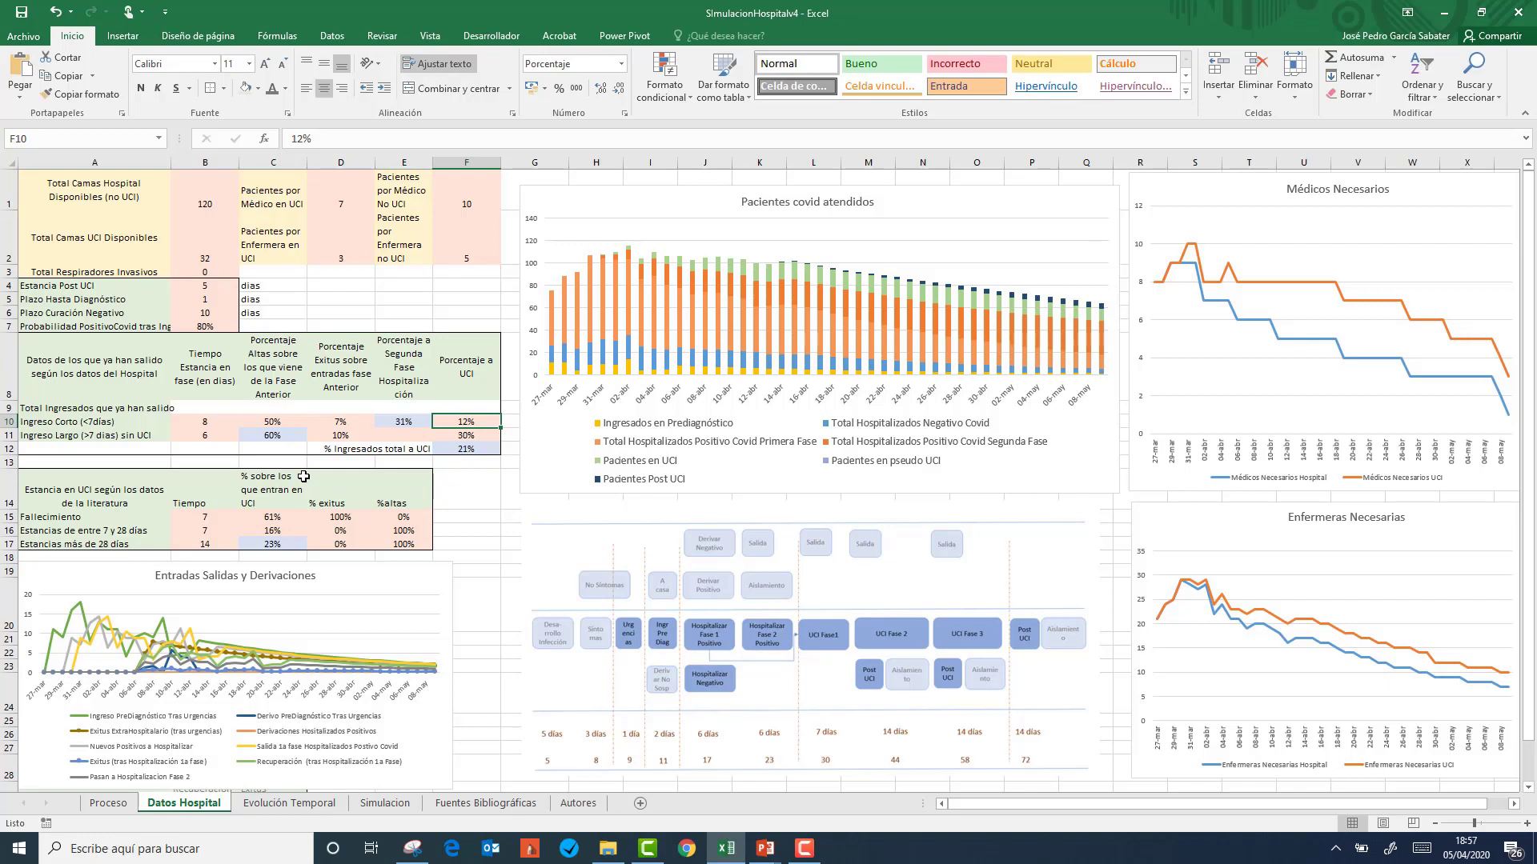
pyautogui.press('Down')
pyautogui.press('Left')
pyautogui.press('Left')
pyautogui.press('Left')
pyautogui.press('Left')
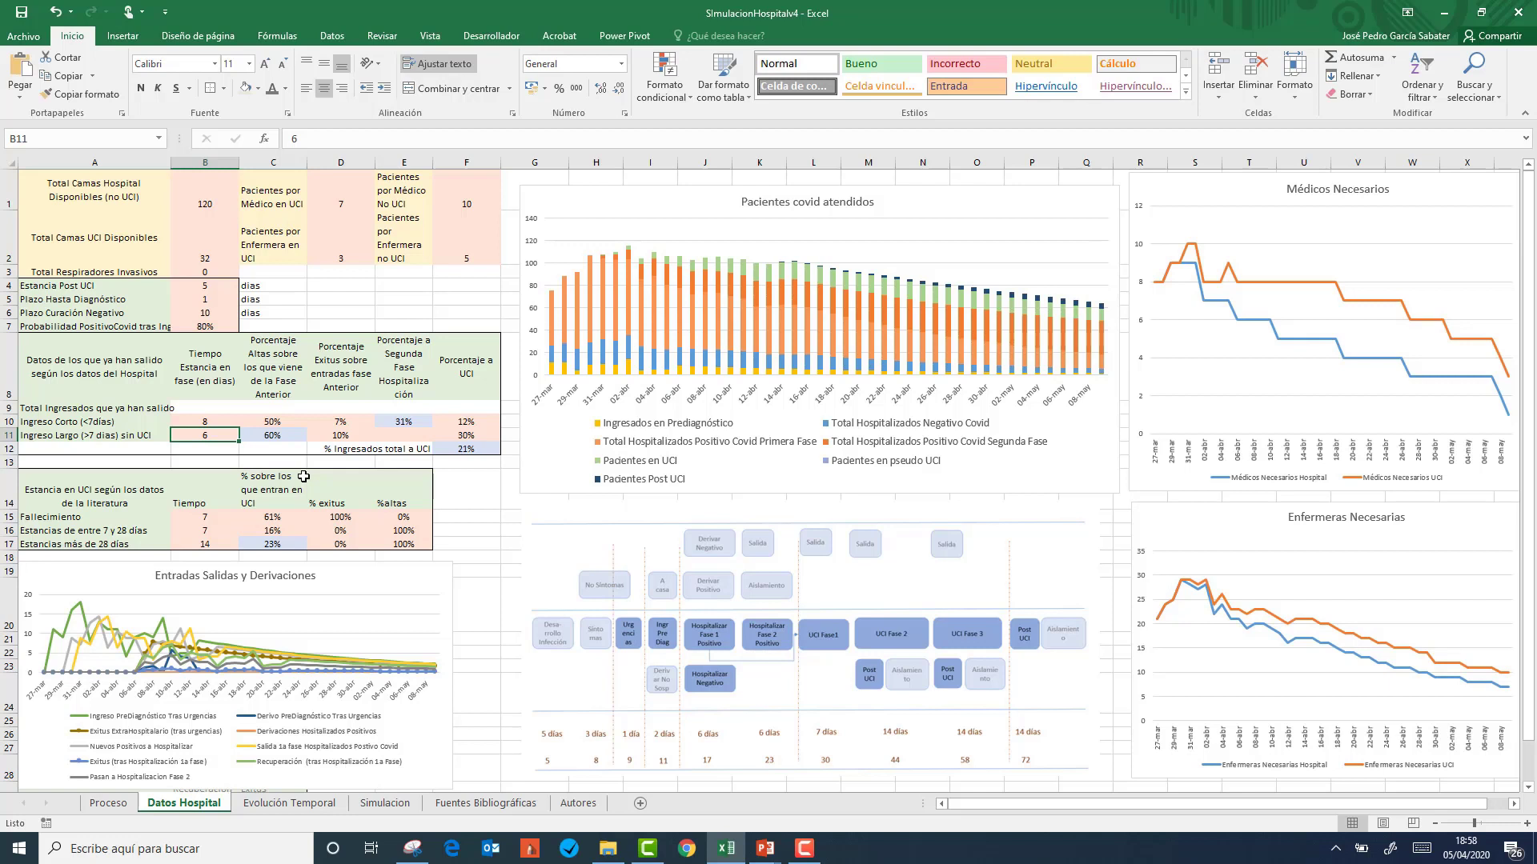
pyautogui.press('Up')
pyautogui.press('Down')
pyautogui.write('7')
pyautogui.press('Tab')
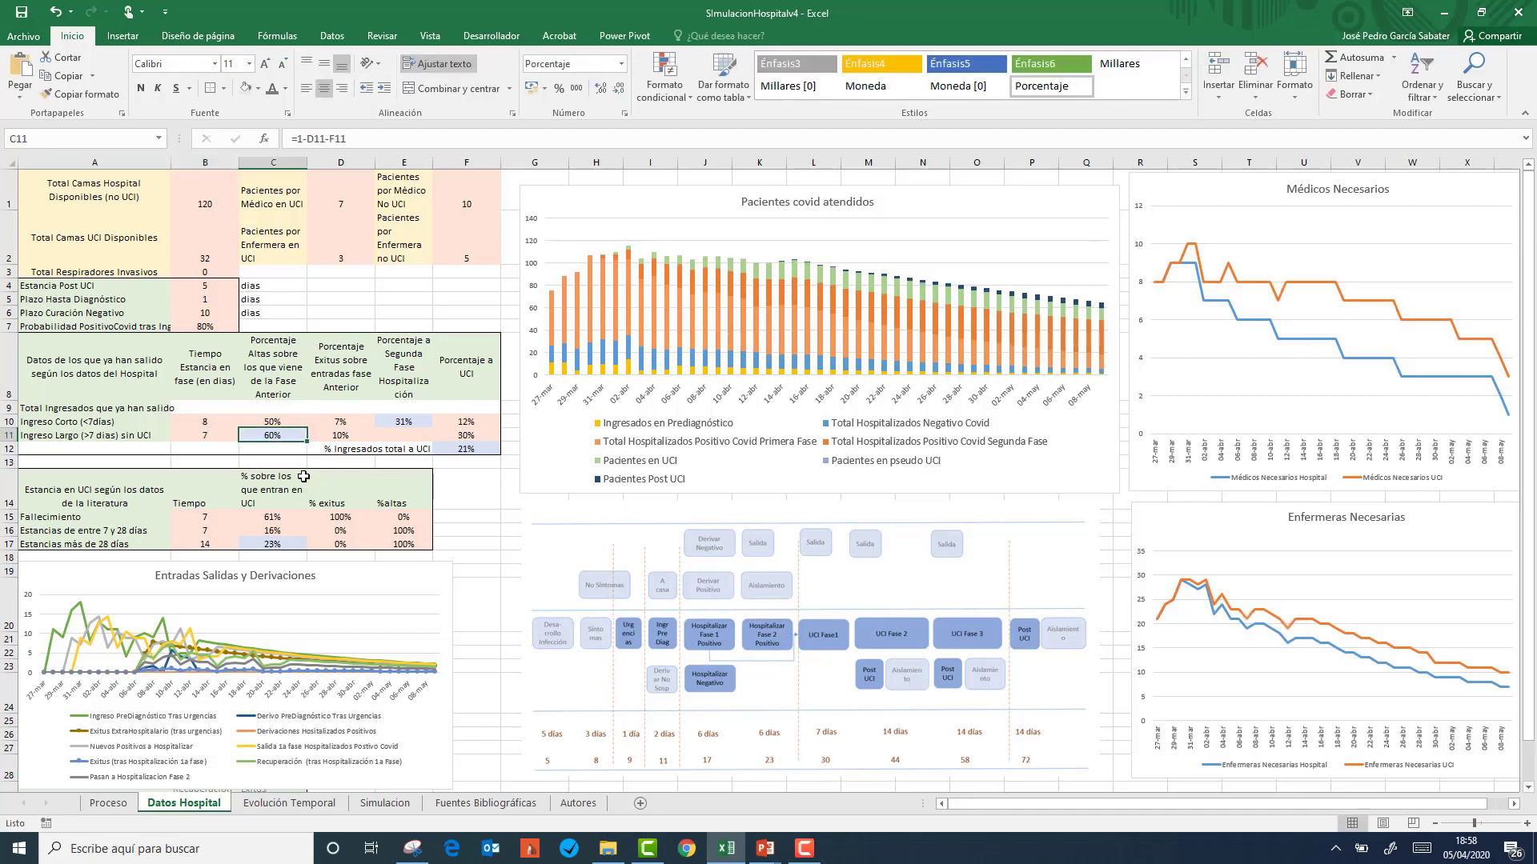
pyautogui.press('Right')
pyautogui.press('Left')
pyautogui.press('Left')
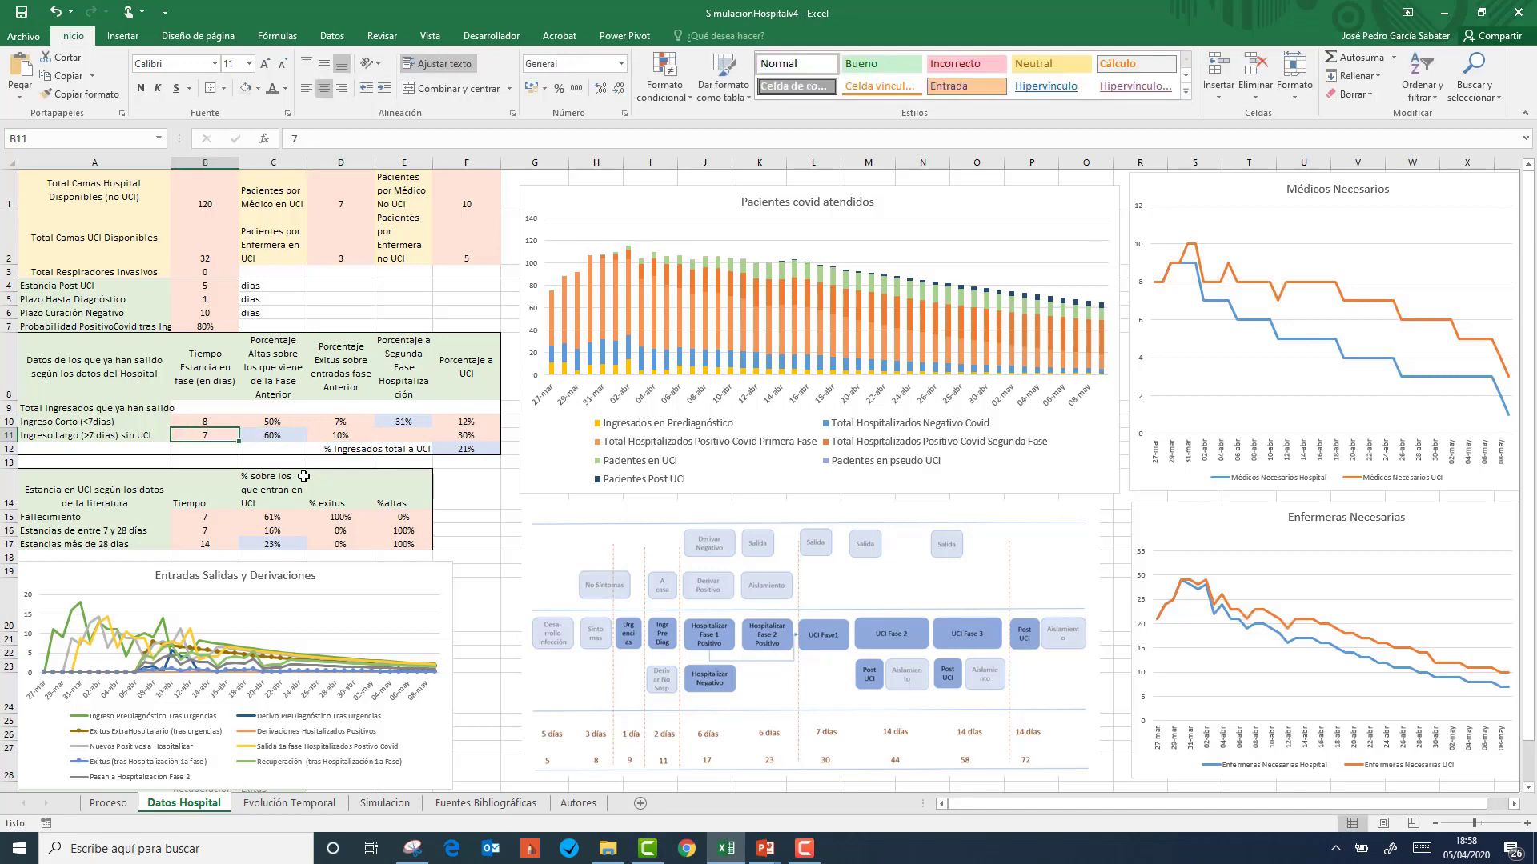
# - Examine the discharge, exitus, second-phase and UCI percentages and their formulas in the Ingreso Corto and Ingreso Largo rows
pyautogui.press('Right')
pyautogui.press('Right')
pyautogui.press('Right')
pyautogui.press('Up')
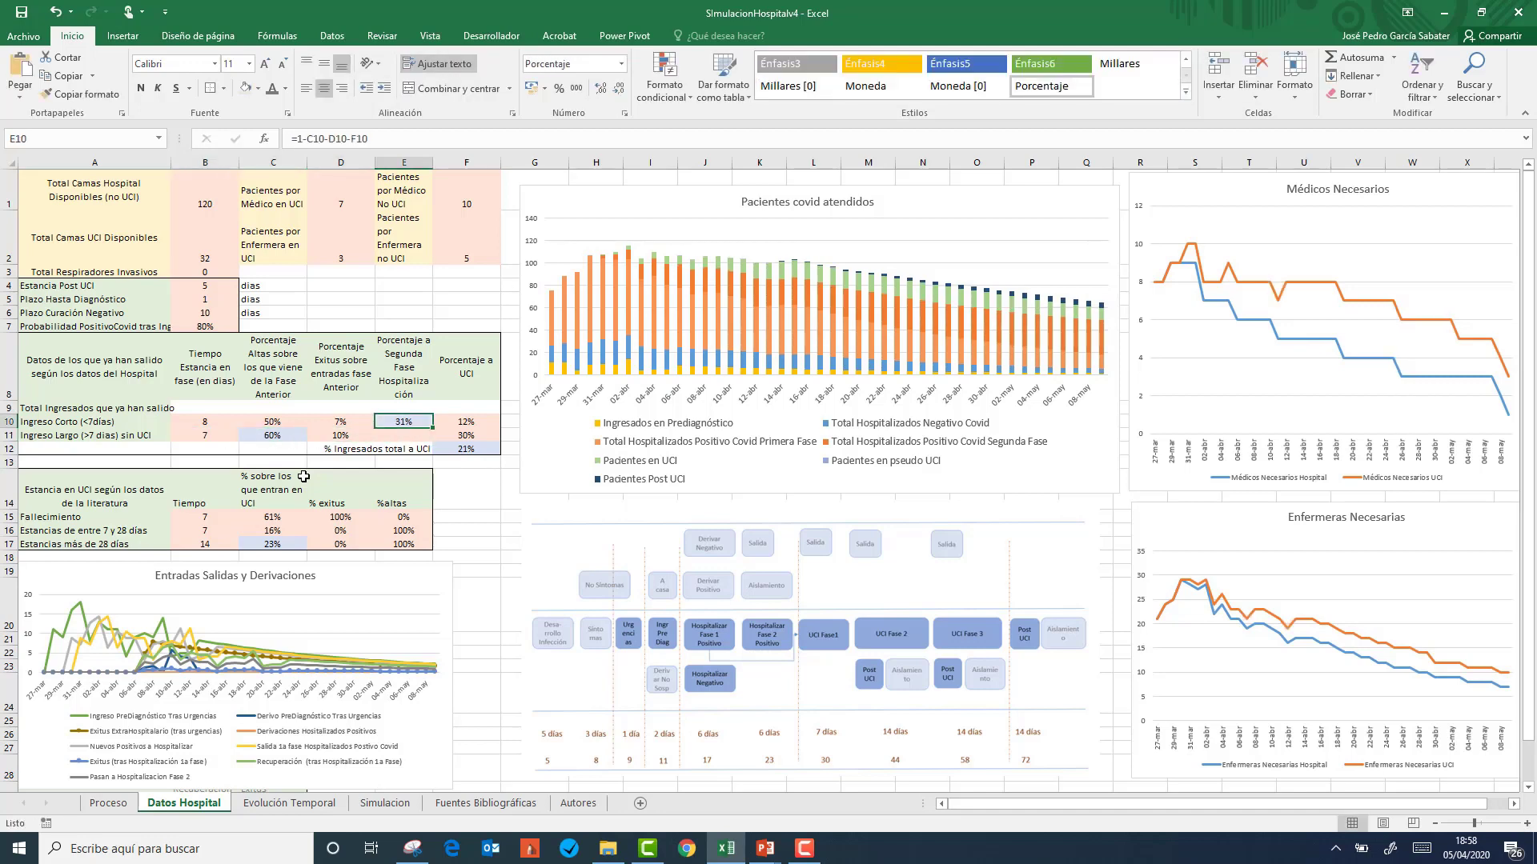
pyautogui.press('Left')
pyautogui.press('Down')
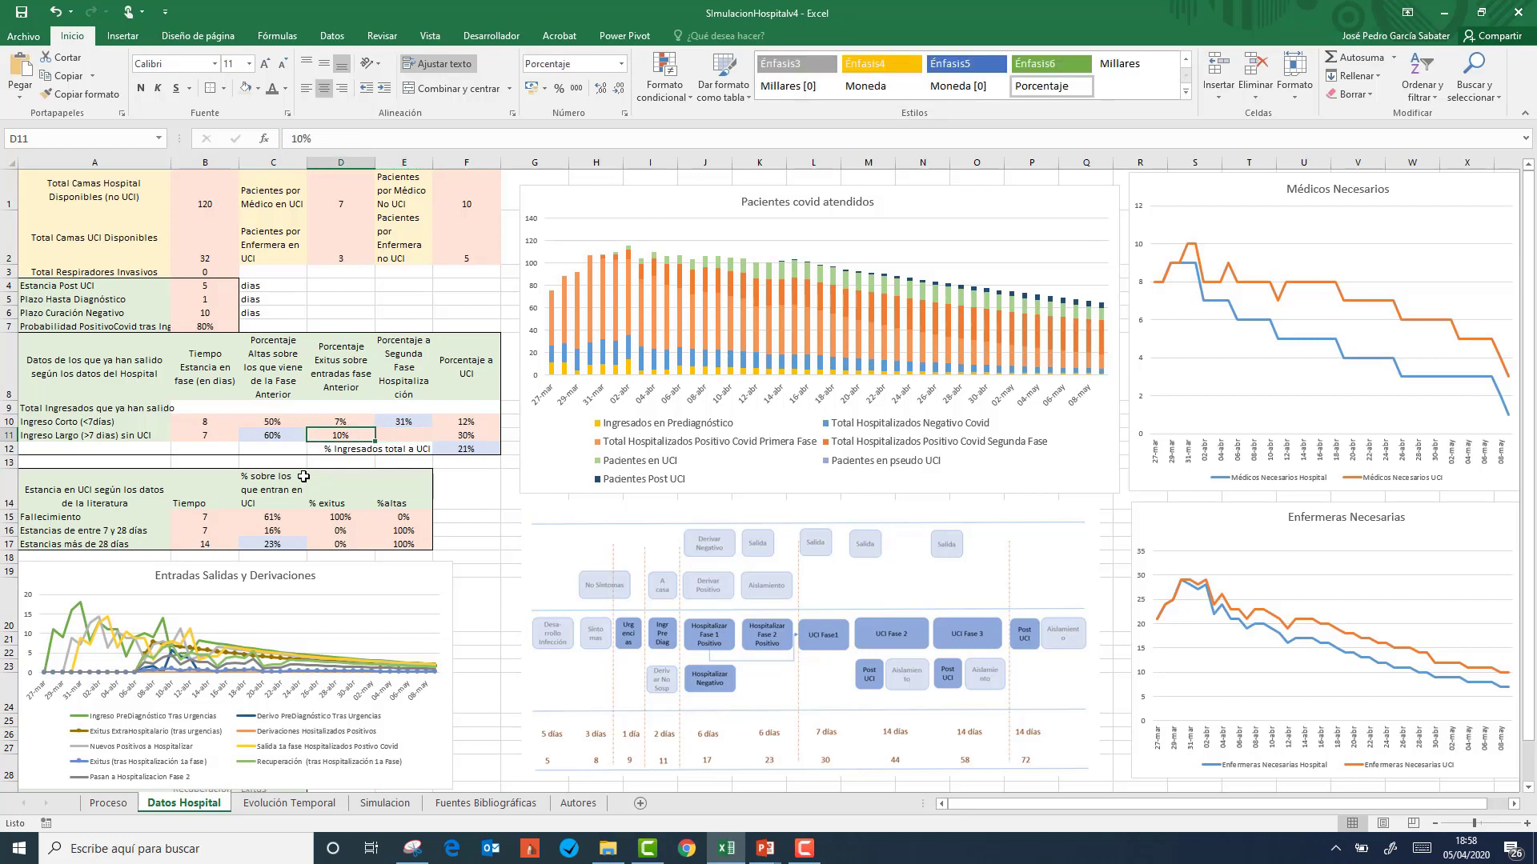
pyautogui.press('Up')
pyautogui.press('Left')
pyautogui.press('Down')
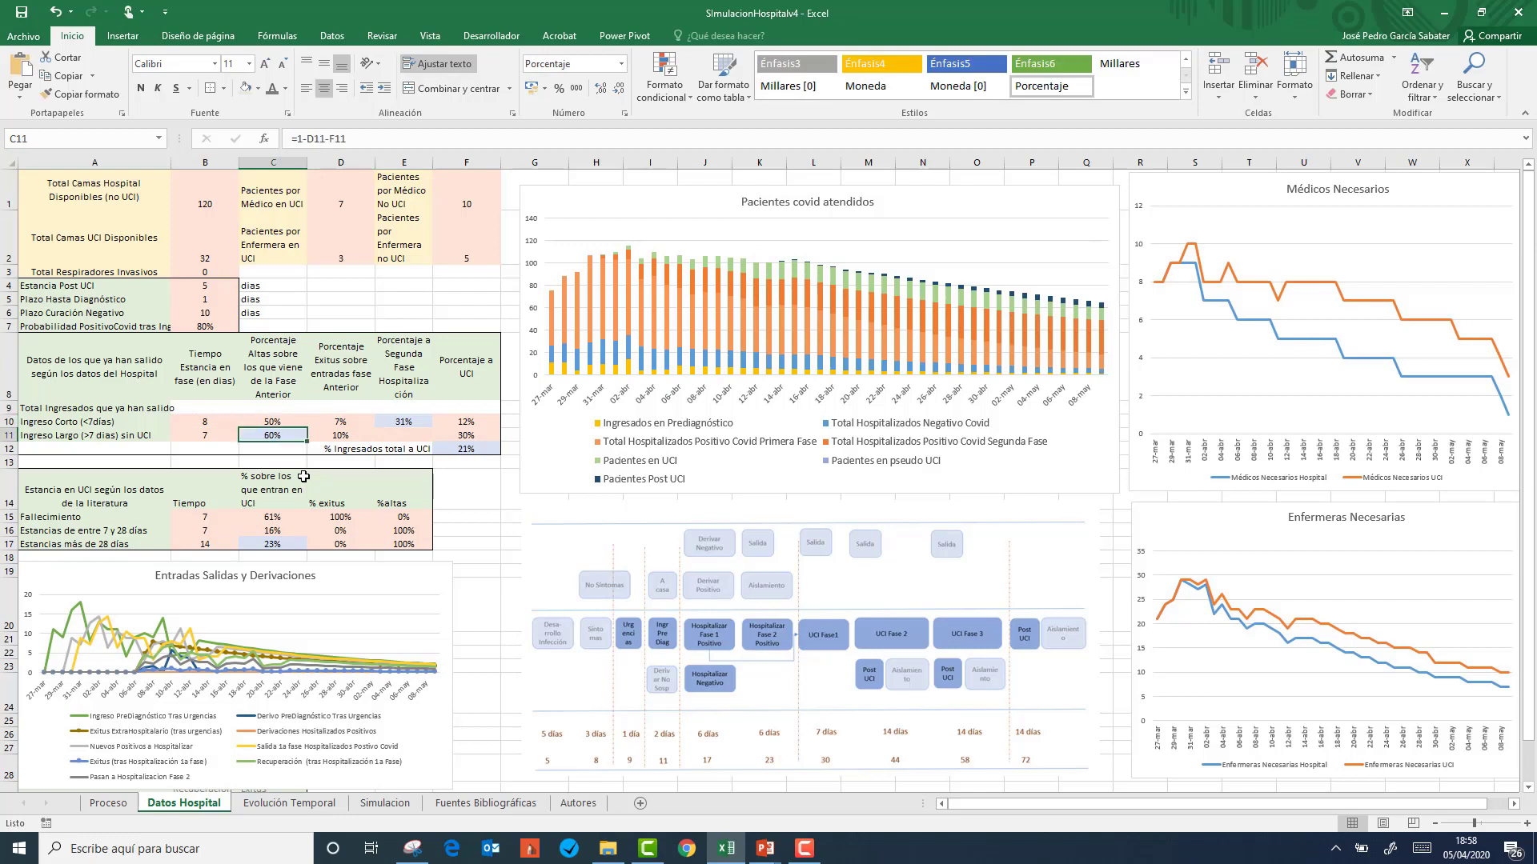
pyautogui.press('Right')
pyautogui.press('Right')
pyautogui.press('Right')
pyautogui.press('Left')
pyautogui.press('Left')
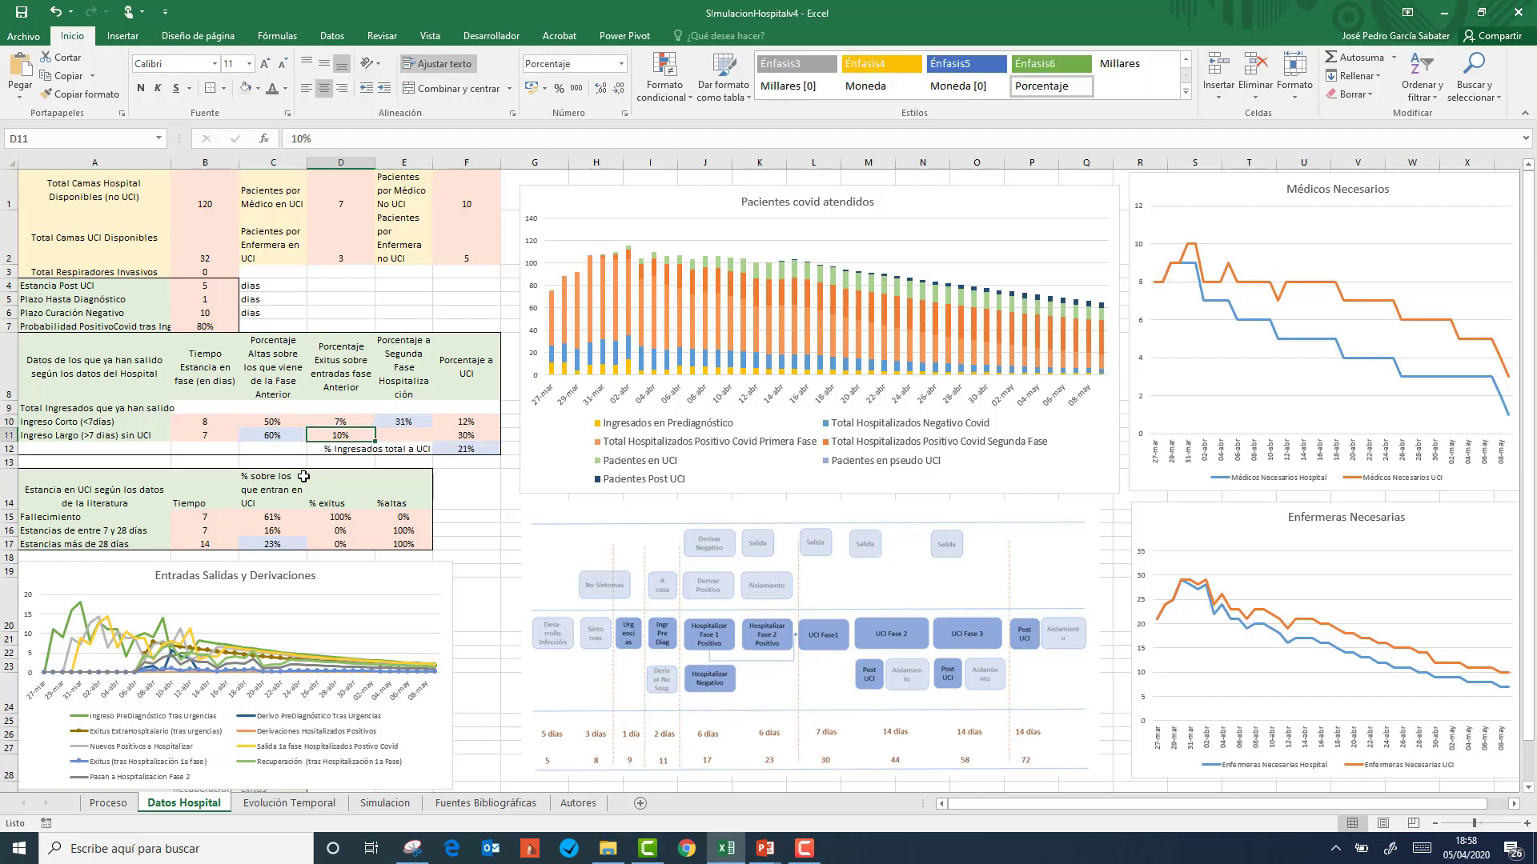
# - Set Porcentaje a UCI for Ingreso Largo sin UCI in F11 to 25%
pyautogui.press('Right')
pyautogui.press('Right')
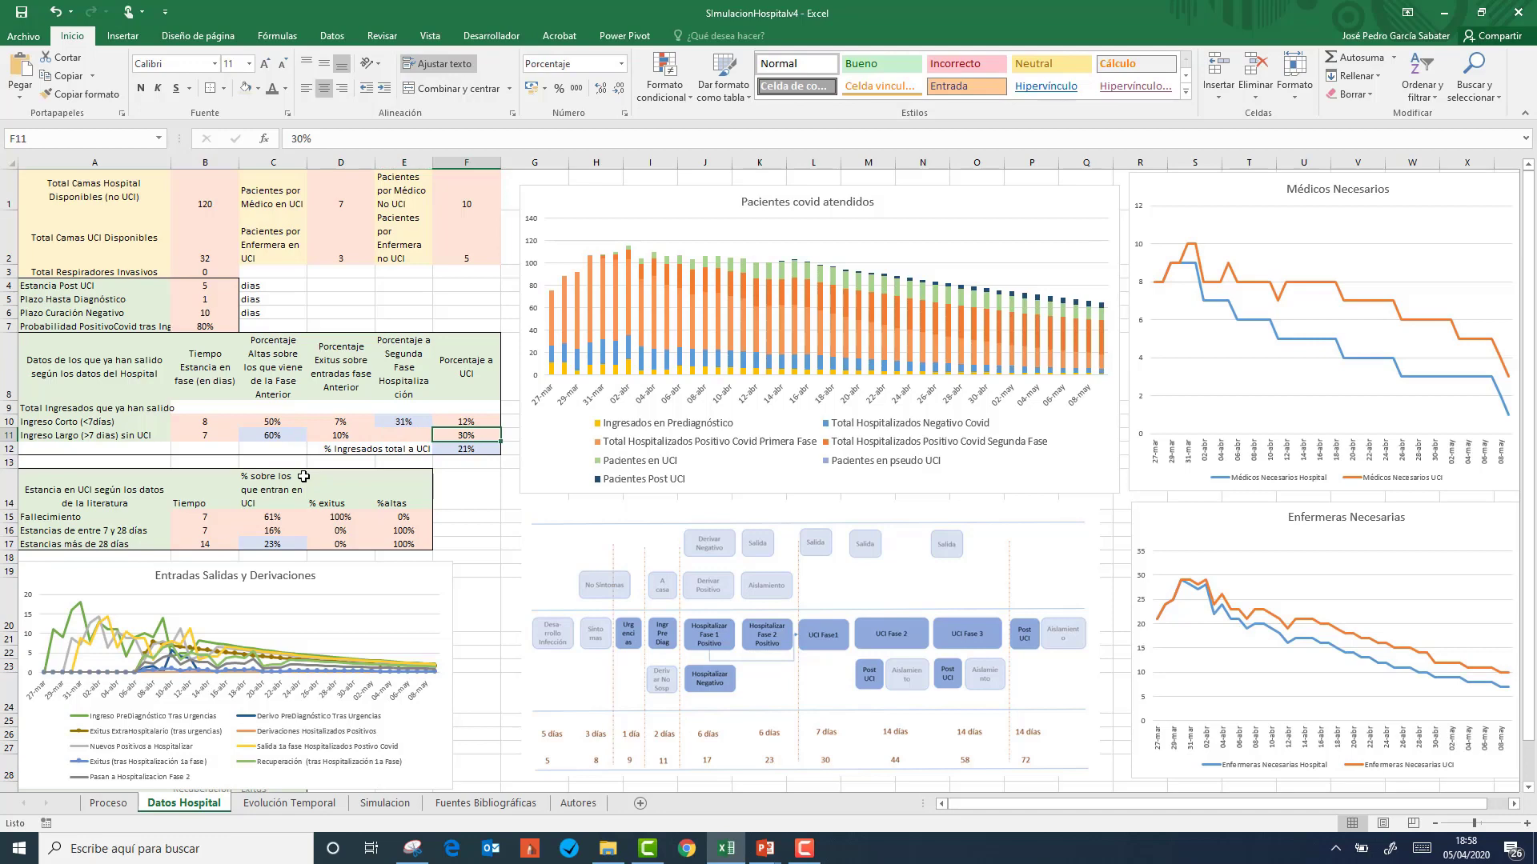
pyautogui.write('25')
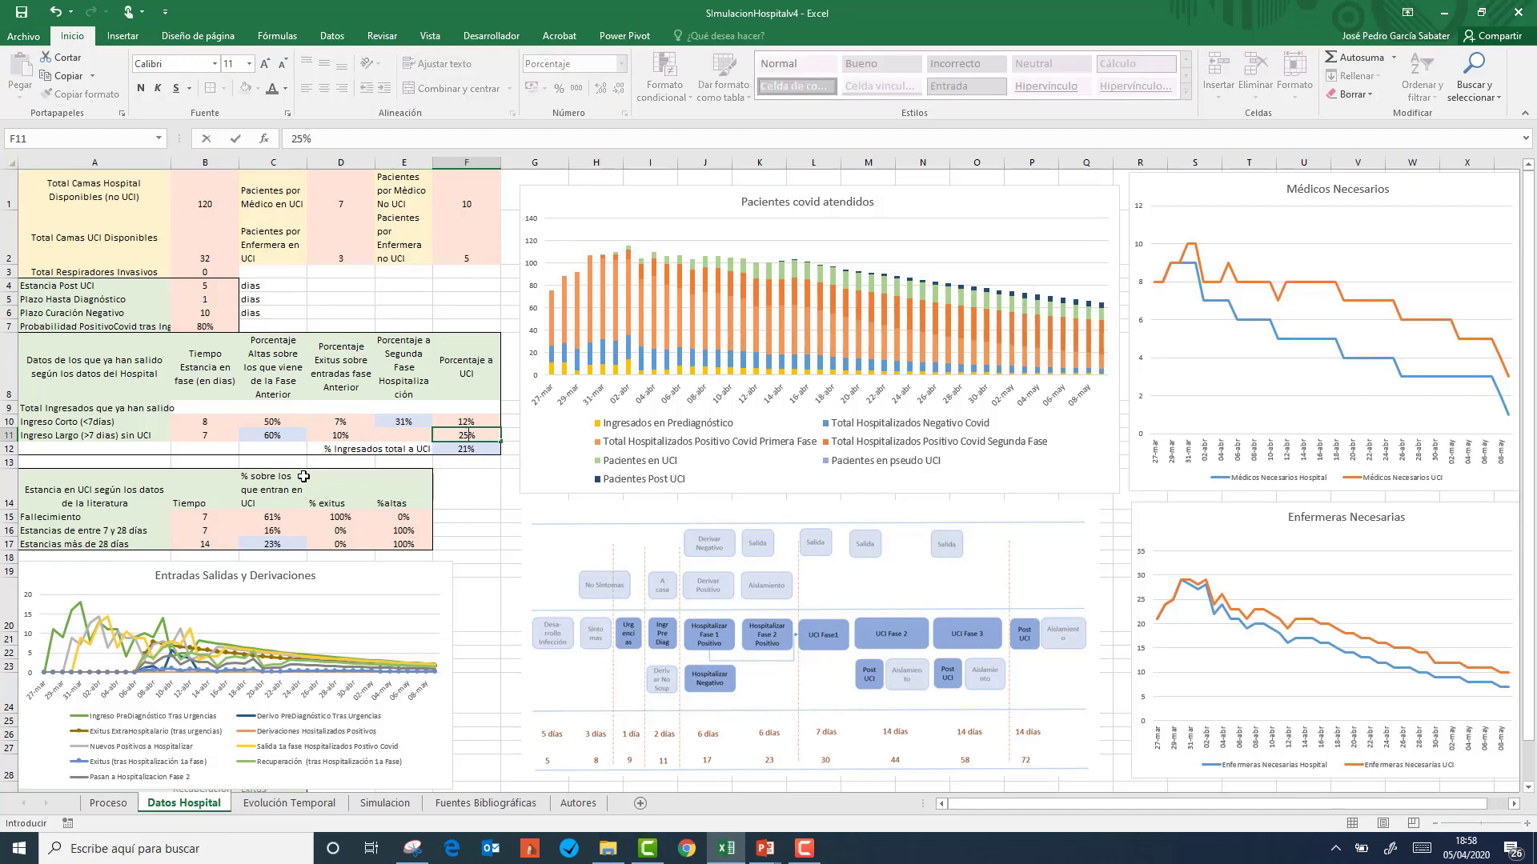
pyautogui.press('Return')
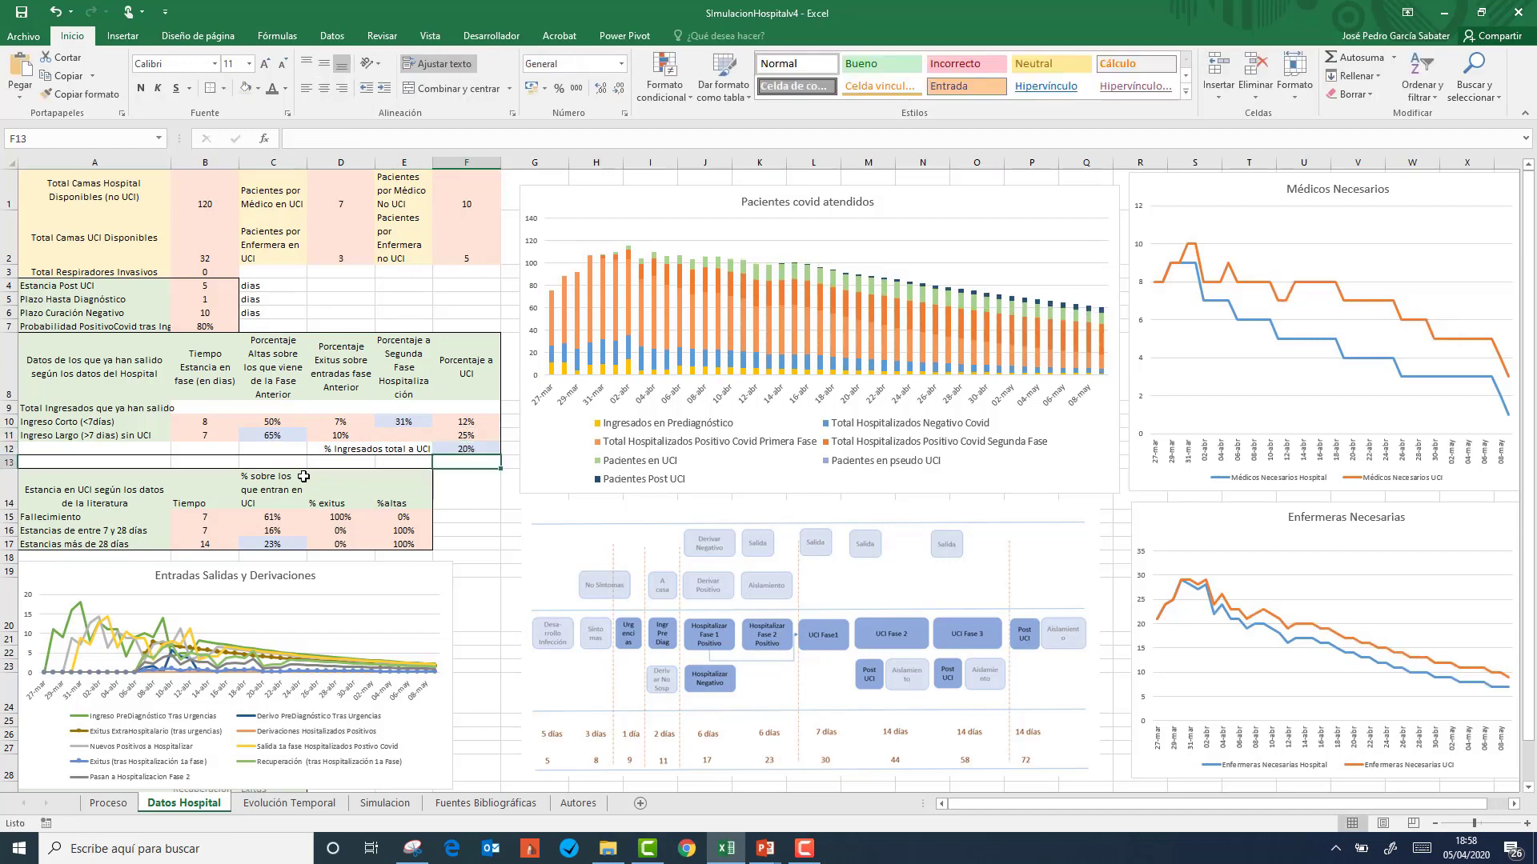
# - Set the percentage sobre los que entran en UCI for Fallecimiento in C15 to 50%
pyautogui.press('Down')
pyautogui.press('Down')
pyautogui.press('Down')
pyautogui.press('Left')
pyautogui.press('Left')
pyautogui.press('Left')
pyautogui.press('Left')
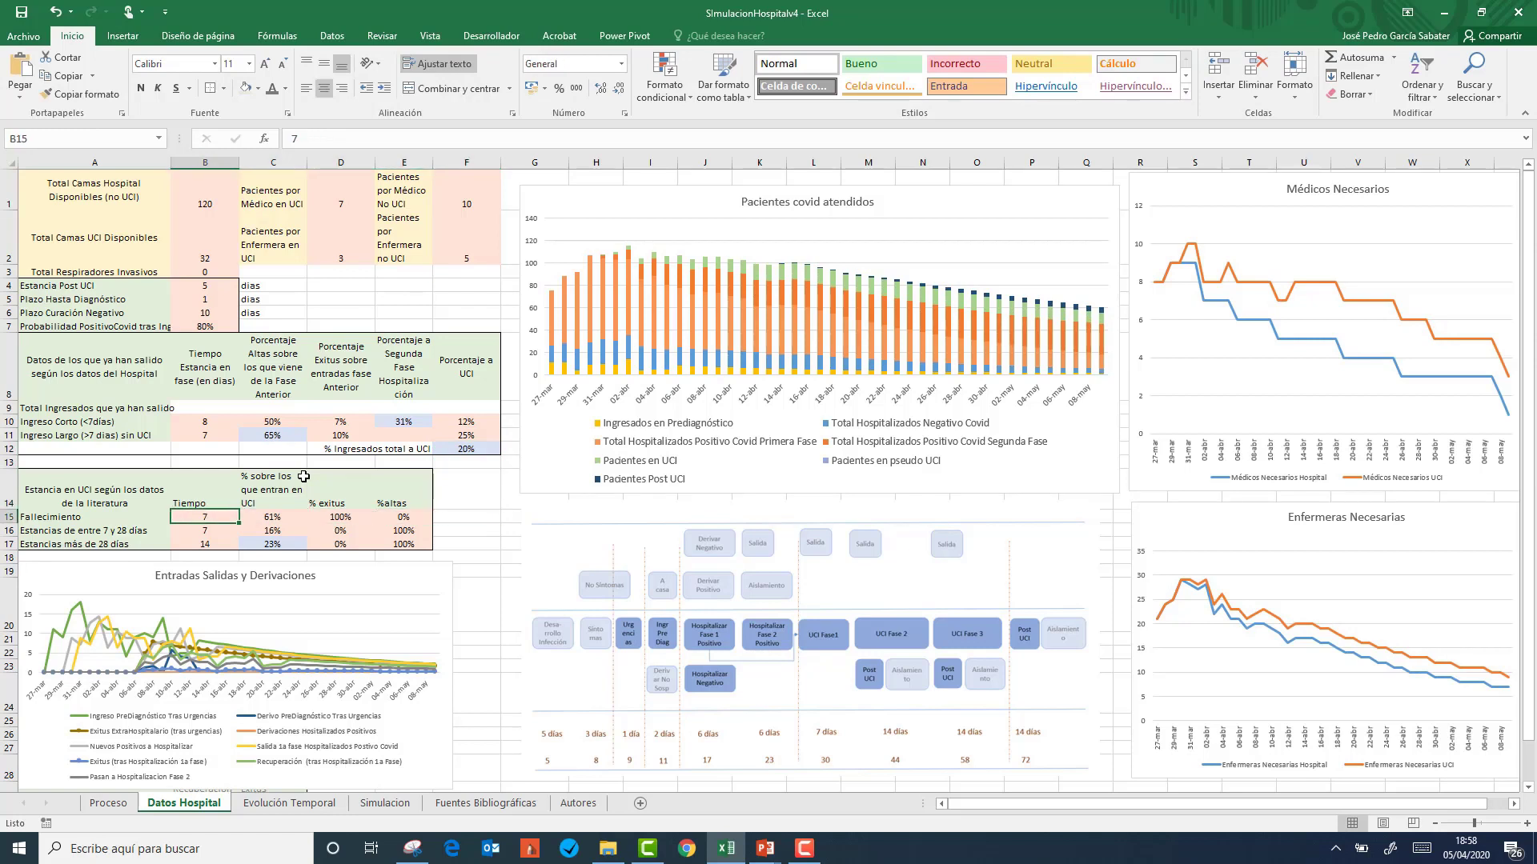
pyautogui.press('Right')
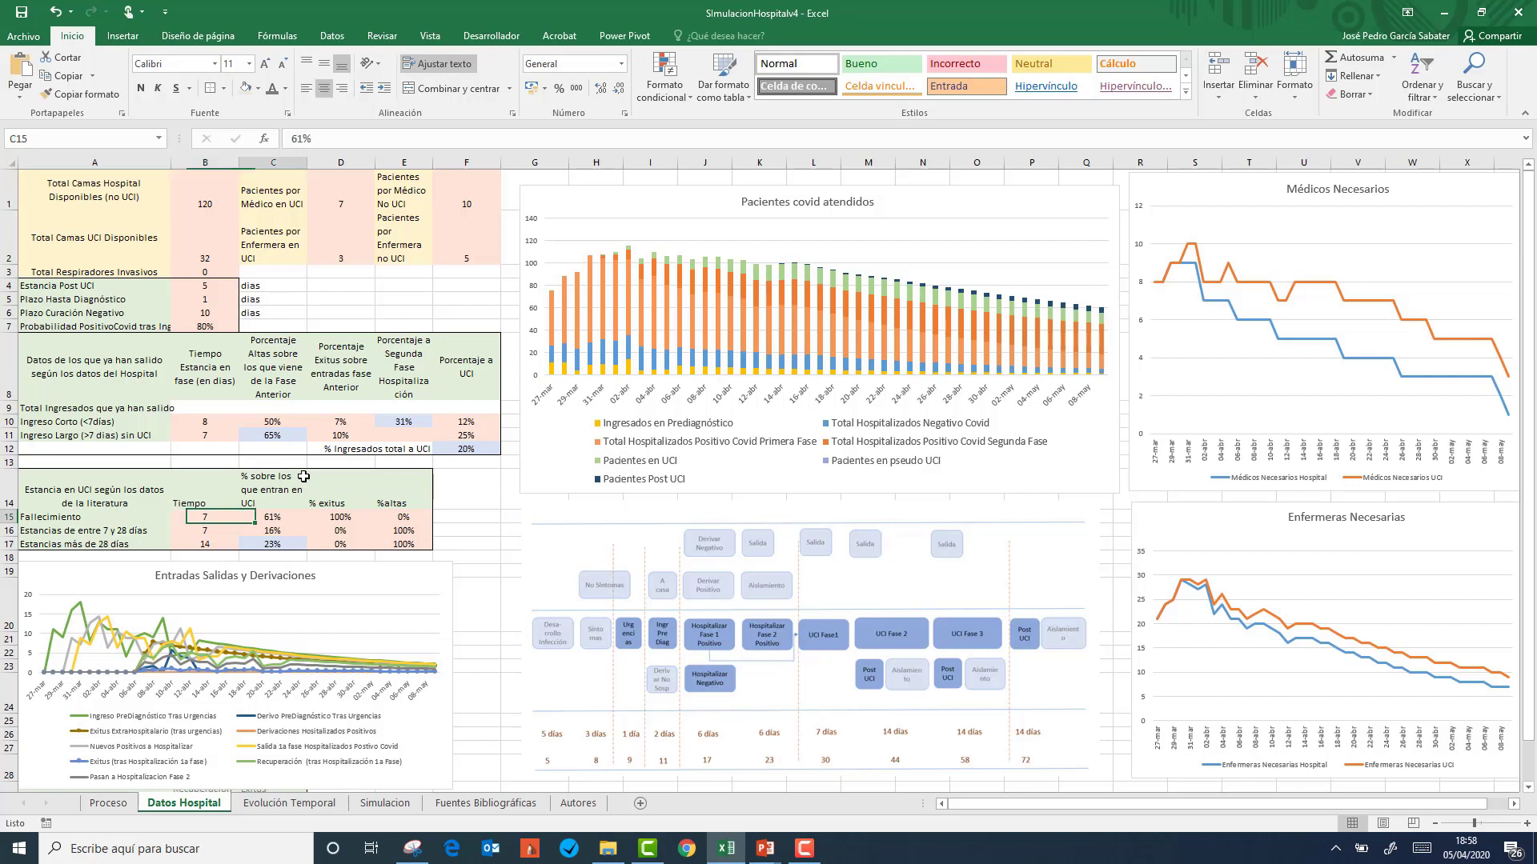
pyautogui.press('Left')
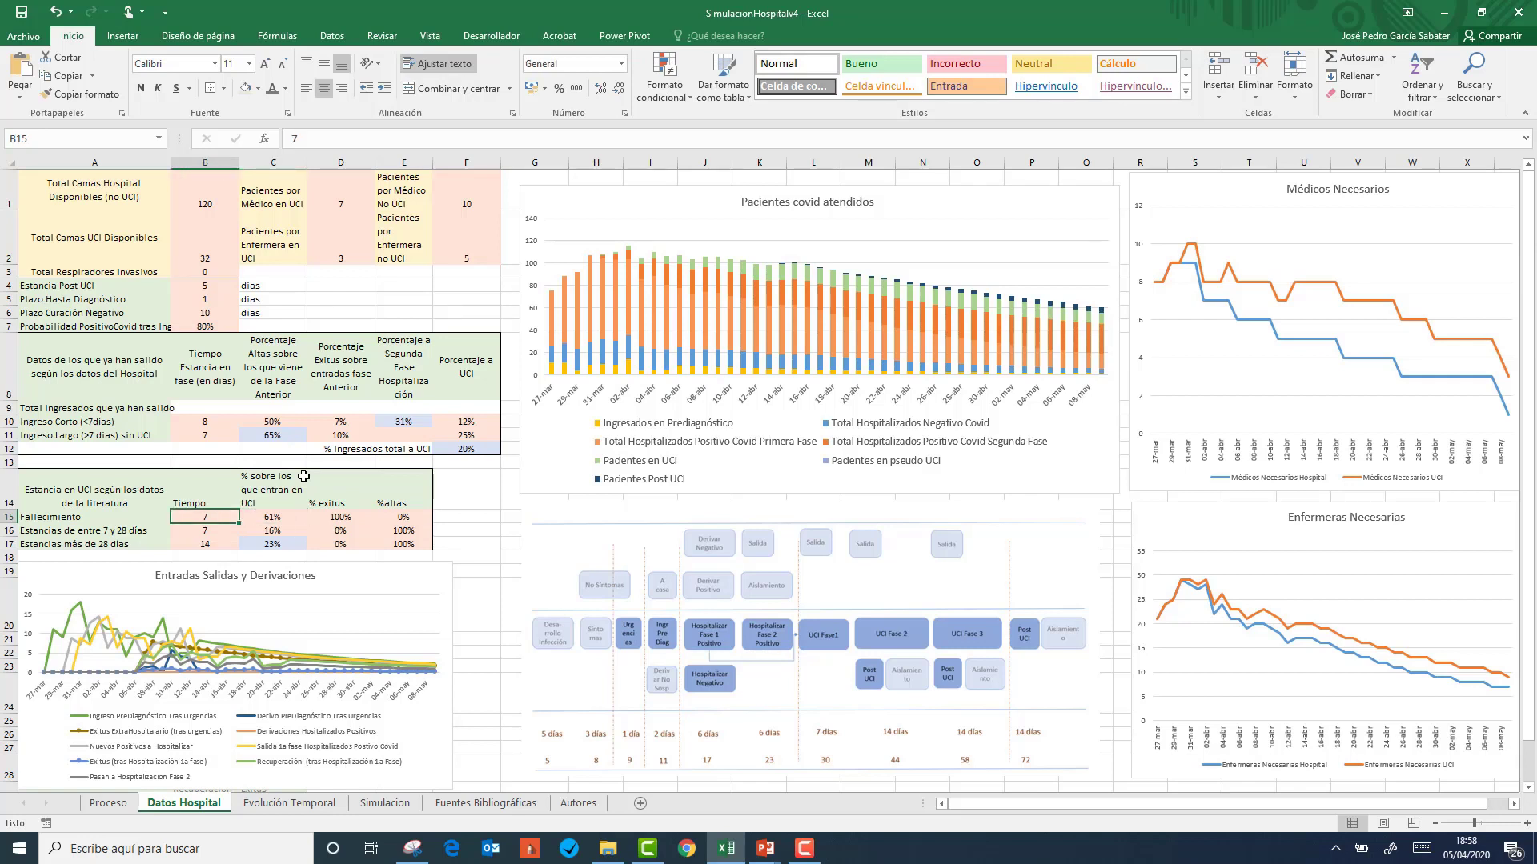
pyautogui.press('Right')
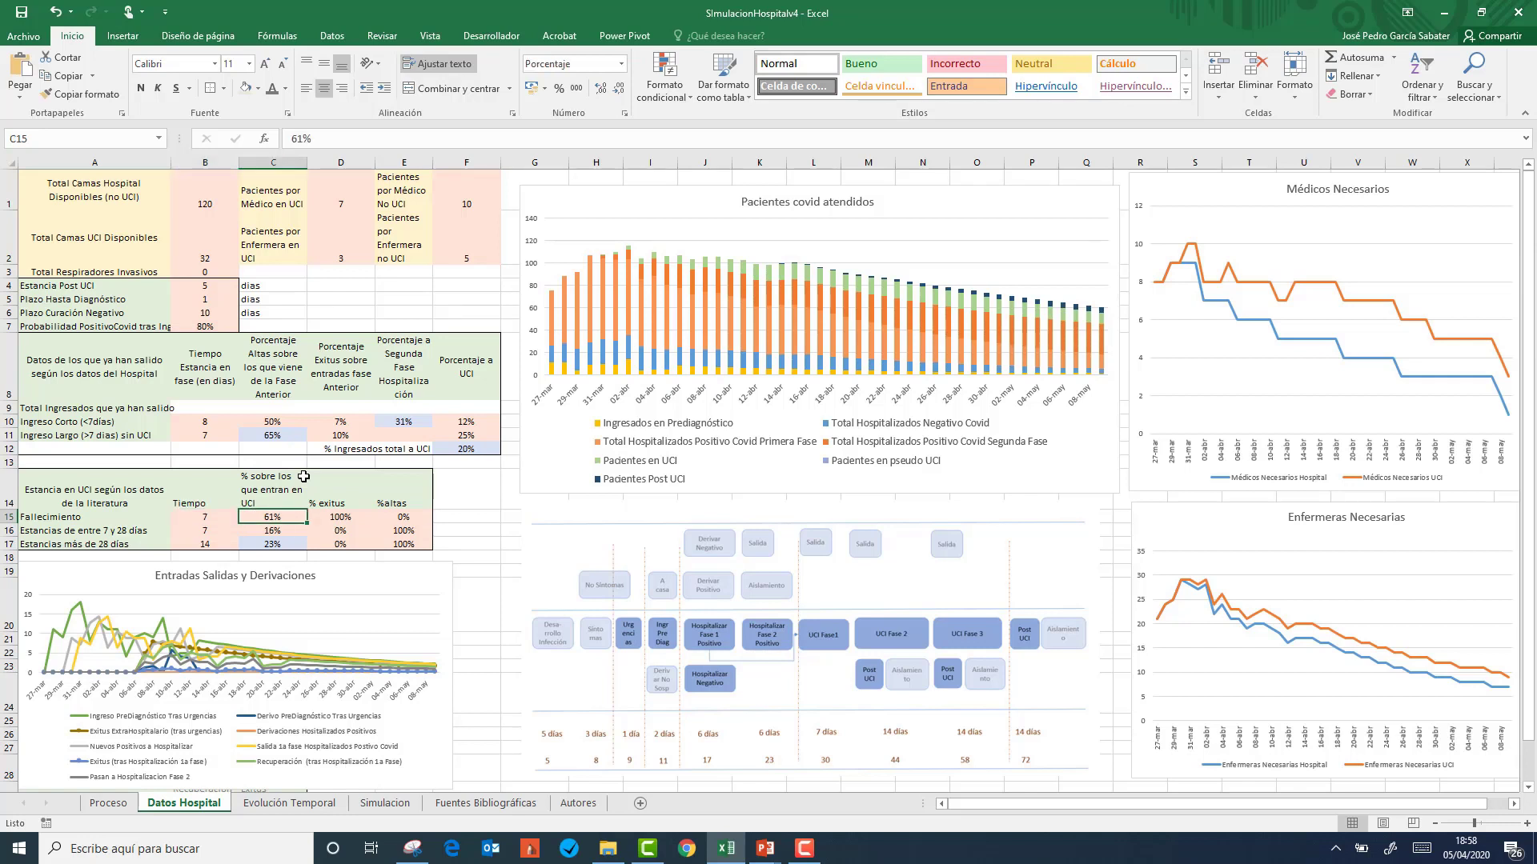
pyautogui.press('Left')
pyautogui.press('Right')
pyautogui.write('50')
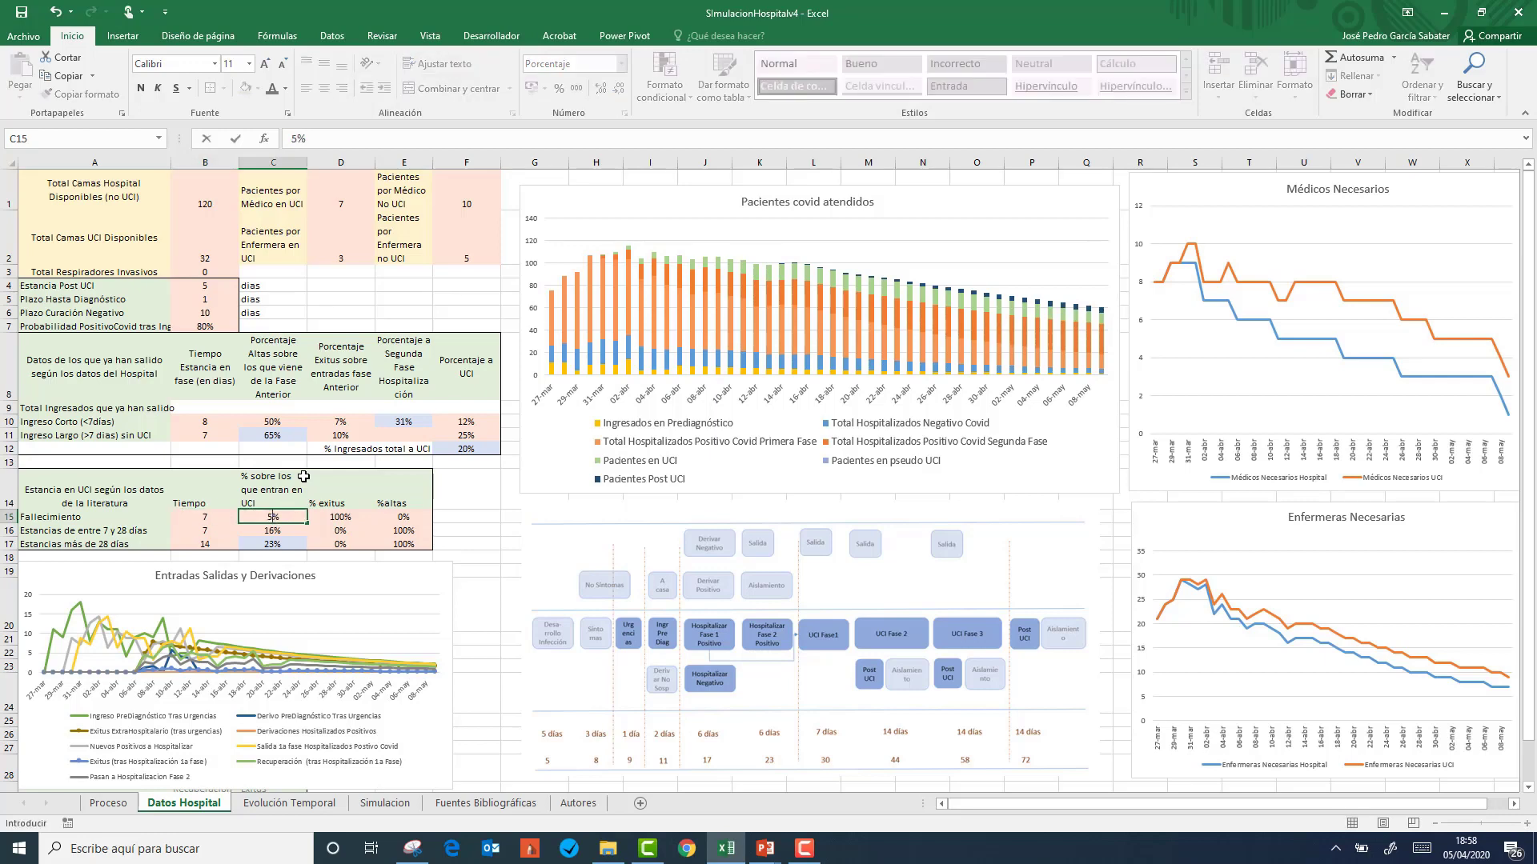
pyautogui.press('Return')
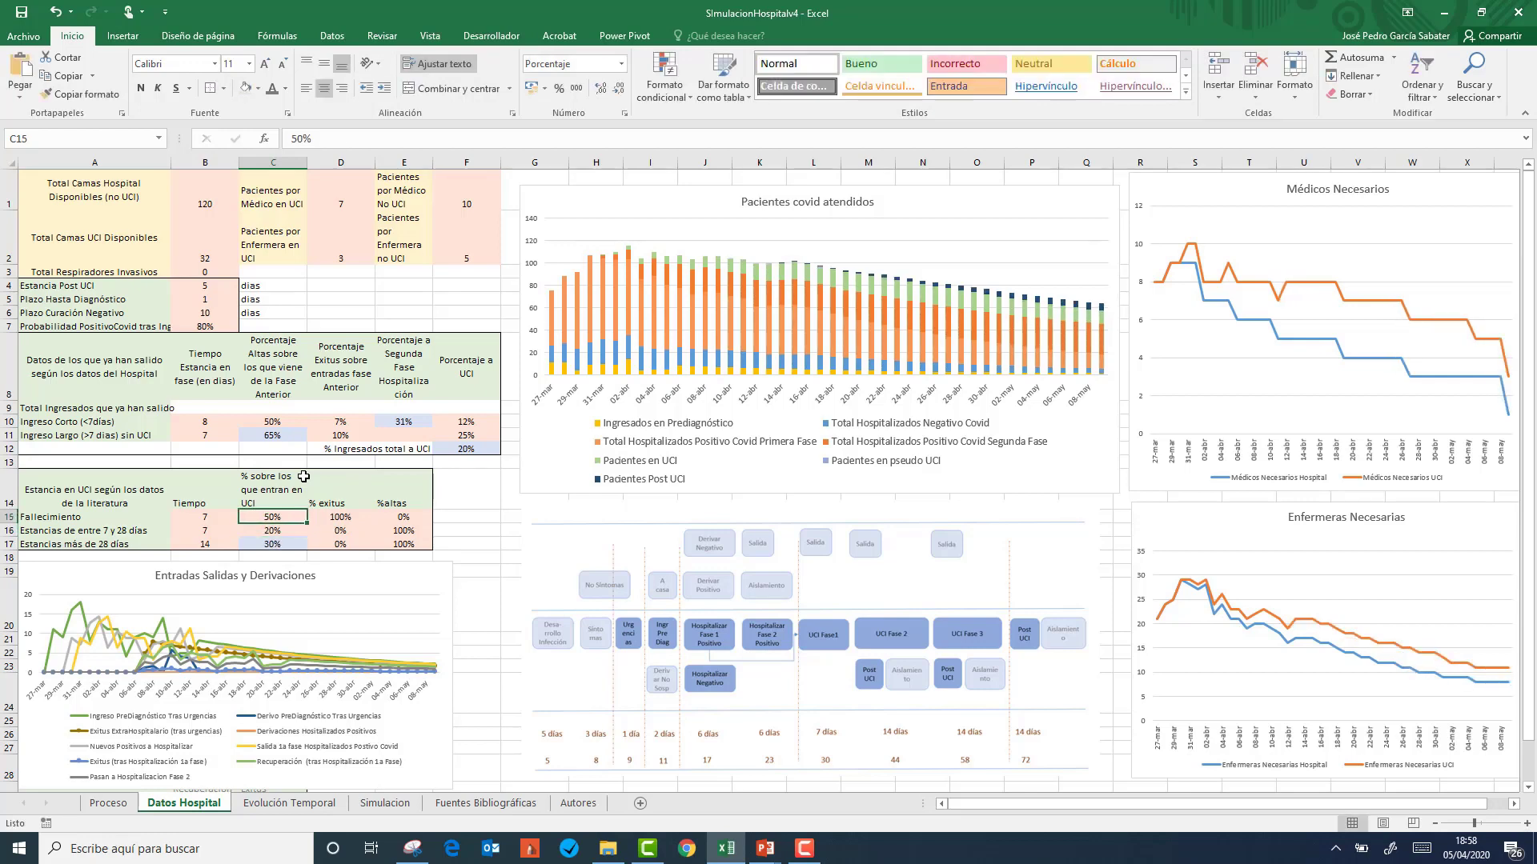
# - Set the Fallecimiento row's % exitus in D15 to 90% and its % altas in E15 to 10%
pyautogui.press('Up')
pyautogui.press('Right')
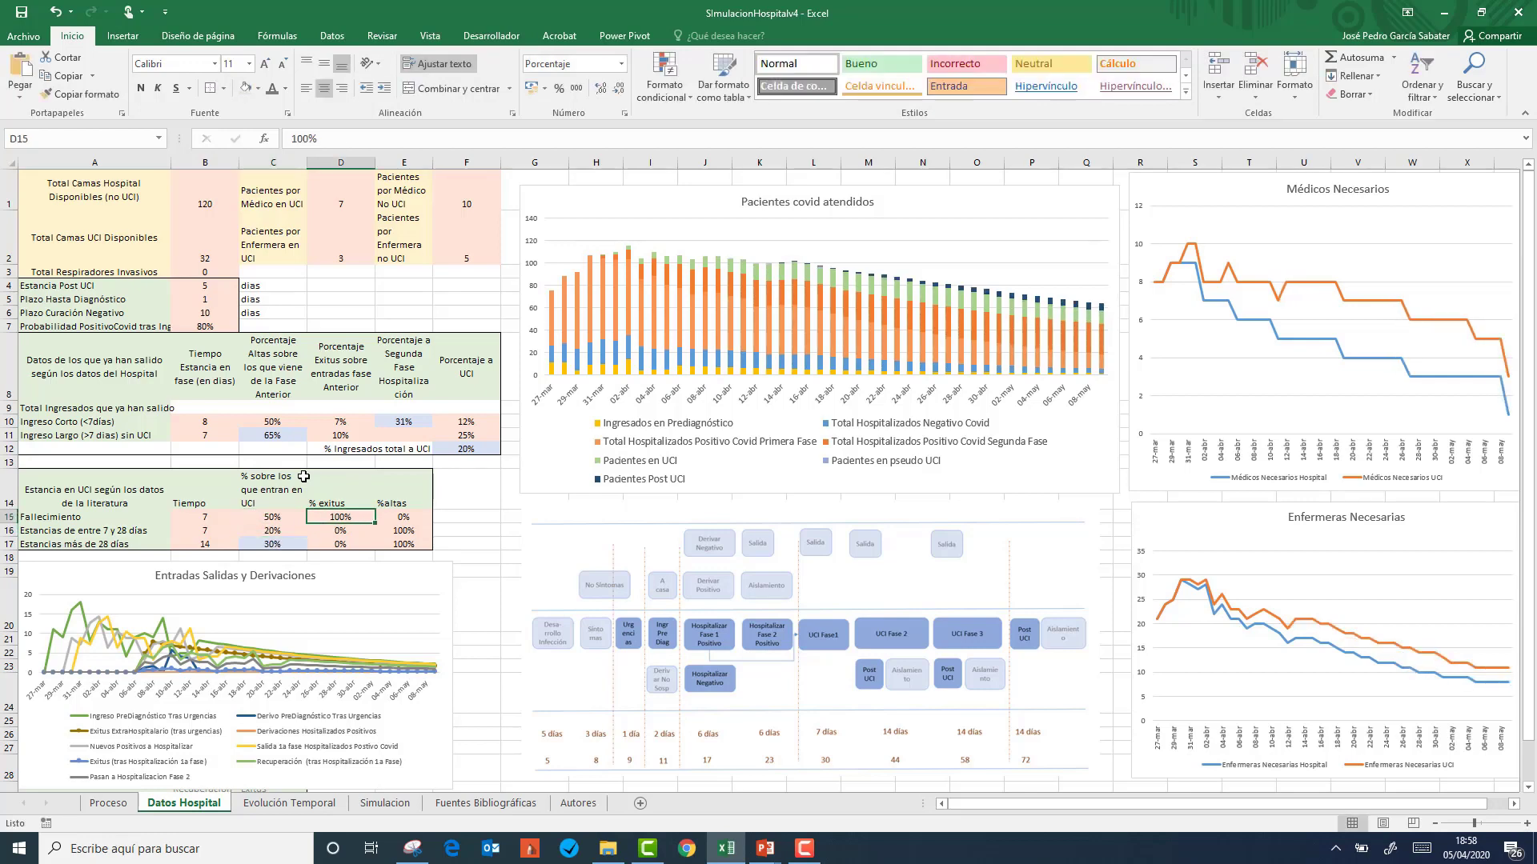
pyautogui.write('90')
pyautogui.press('Tab')
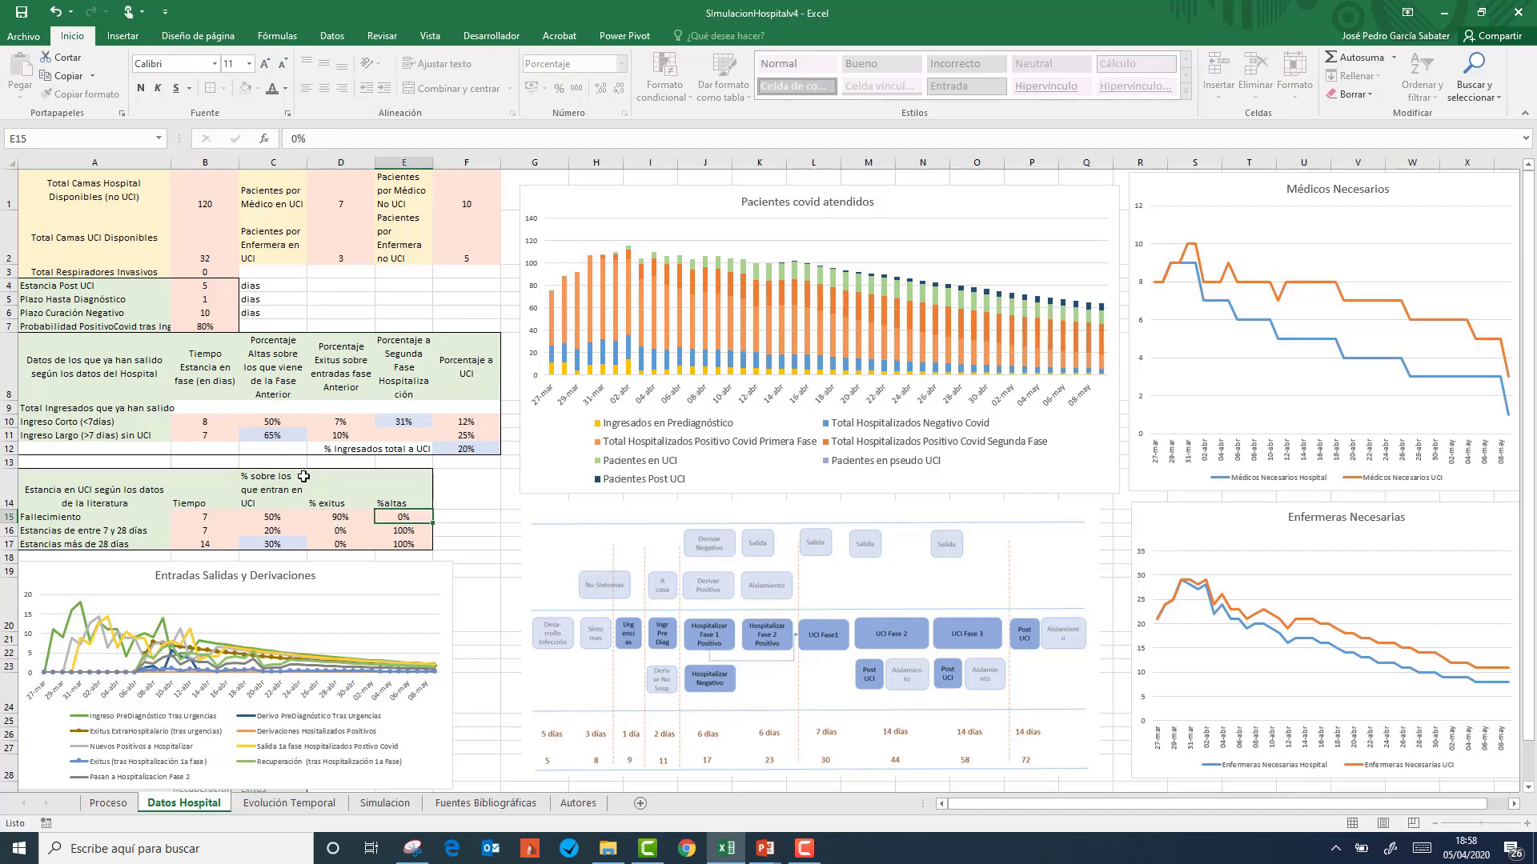
pyautogui.write('10')
# - Replace the formula in C16 for Estancias de entre 7 y 28 días with 10%
pyautogui.click(276, 531)
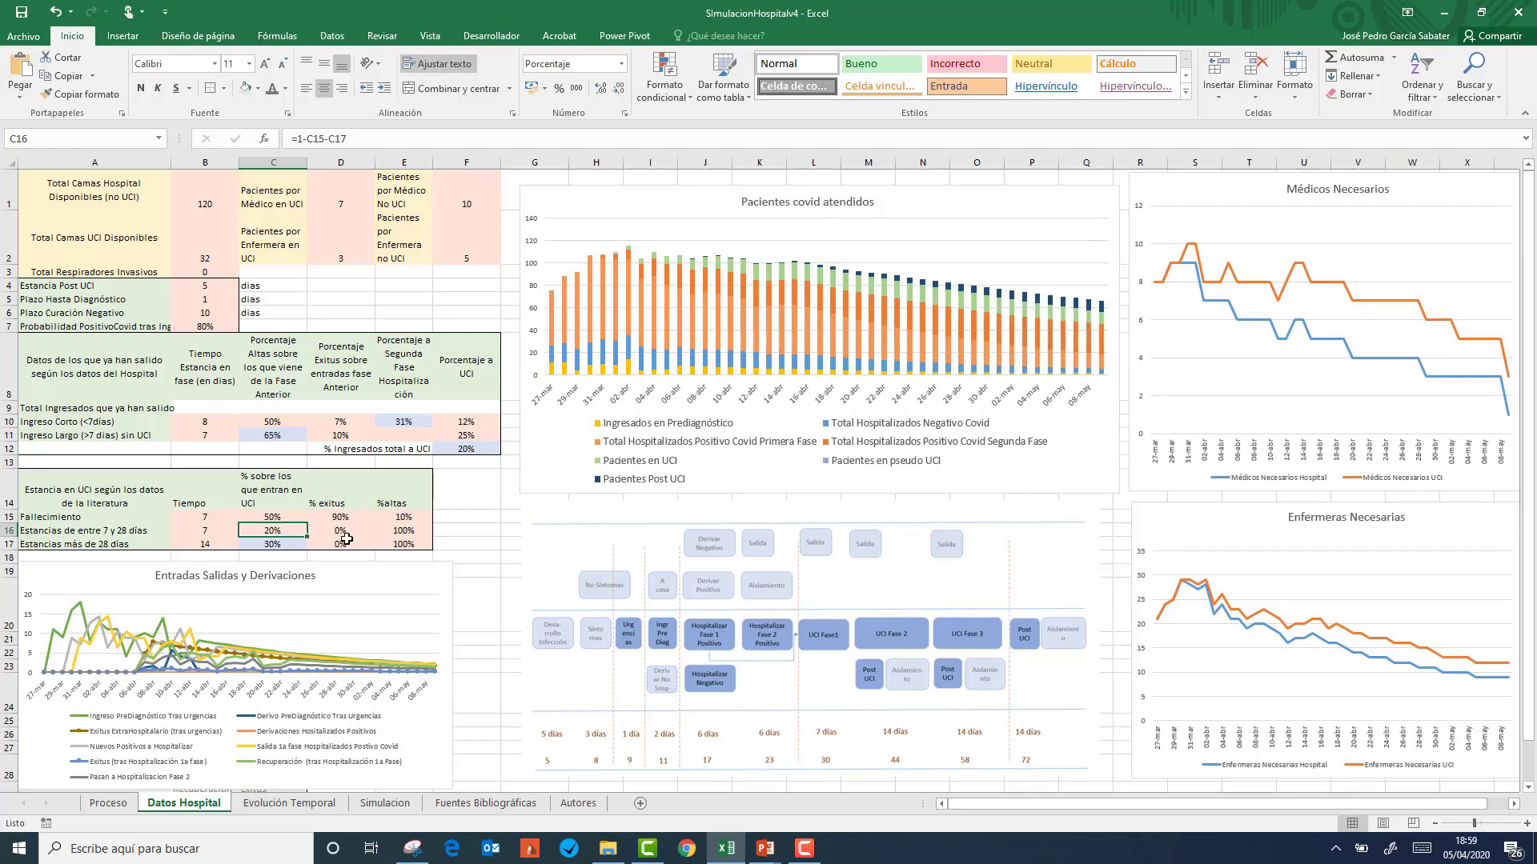
pyautogui.click(308, 549)
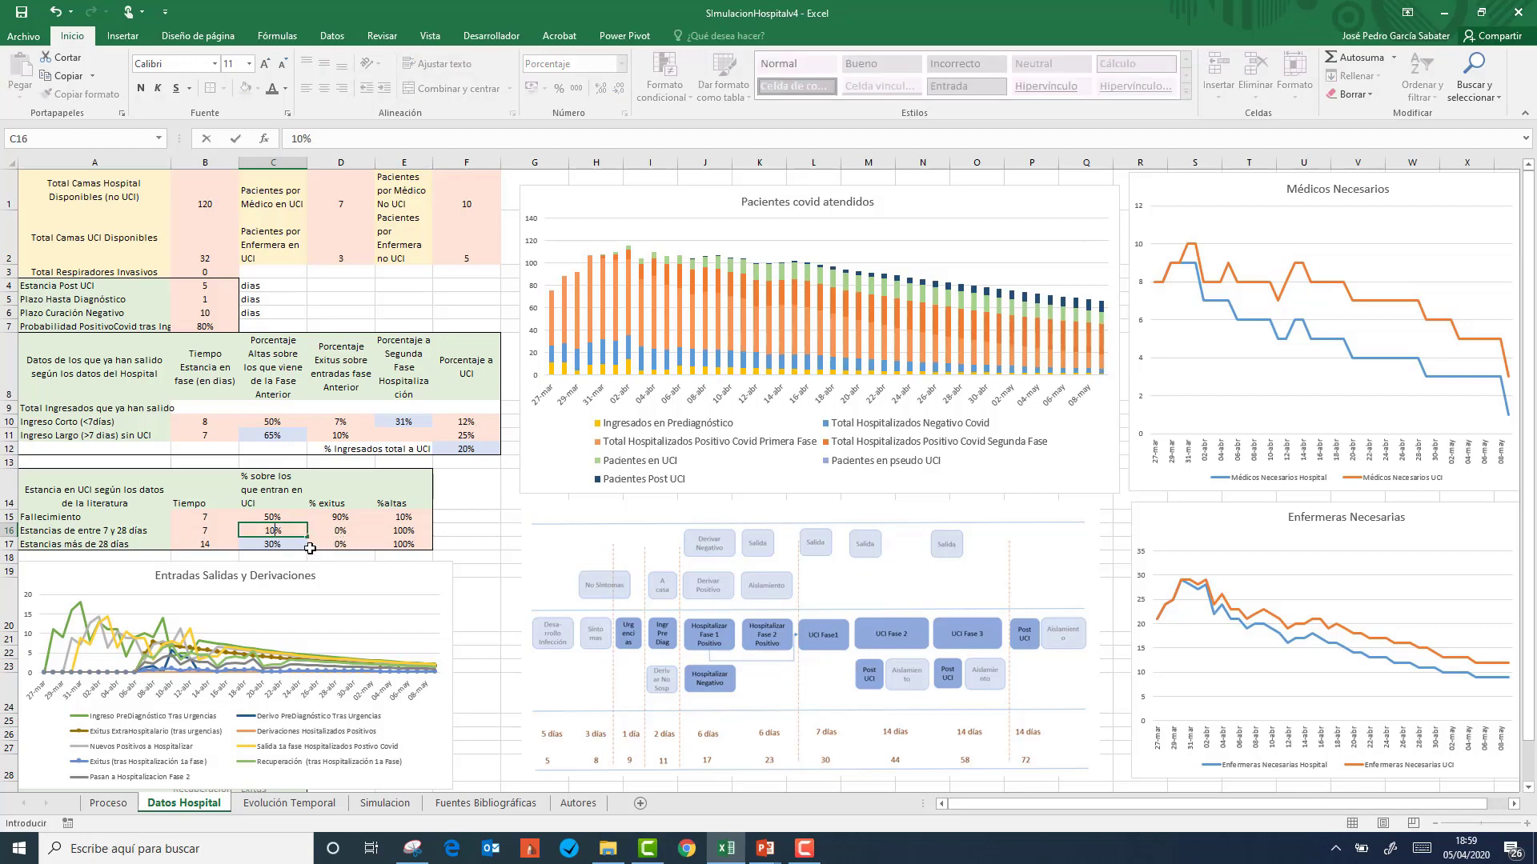
pyautogui.press('Up')
pyautogui.press('Right')
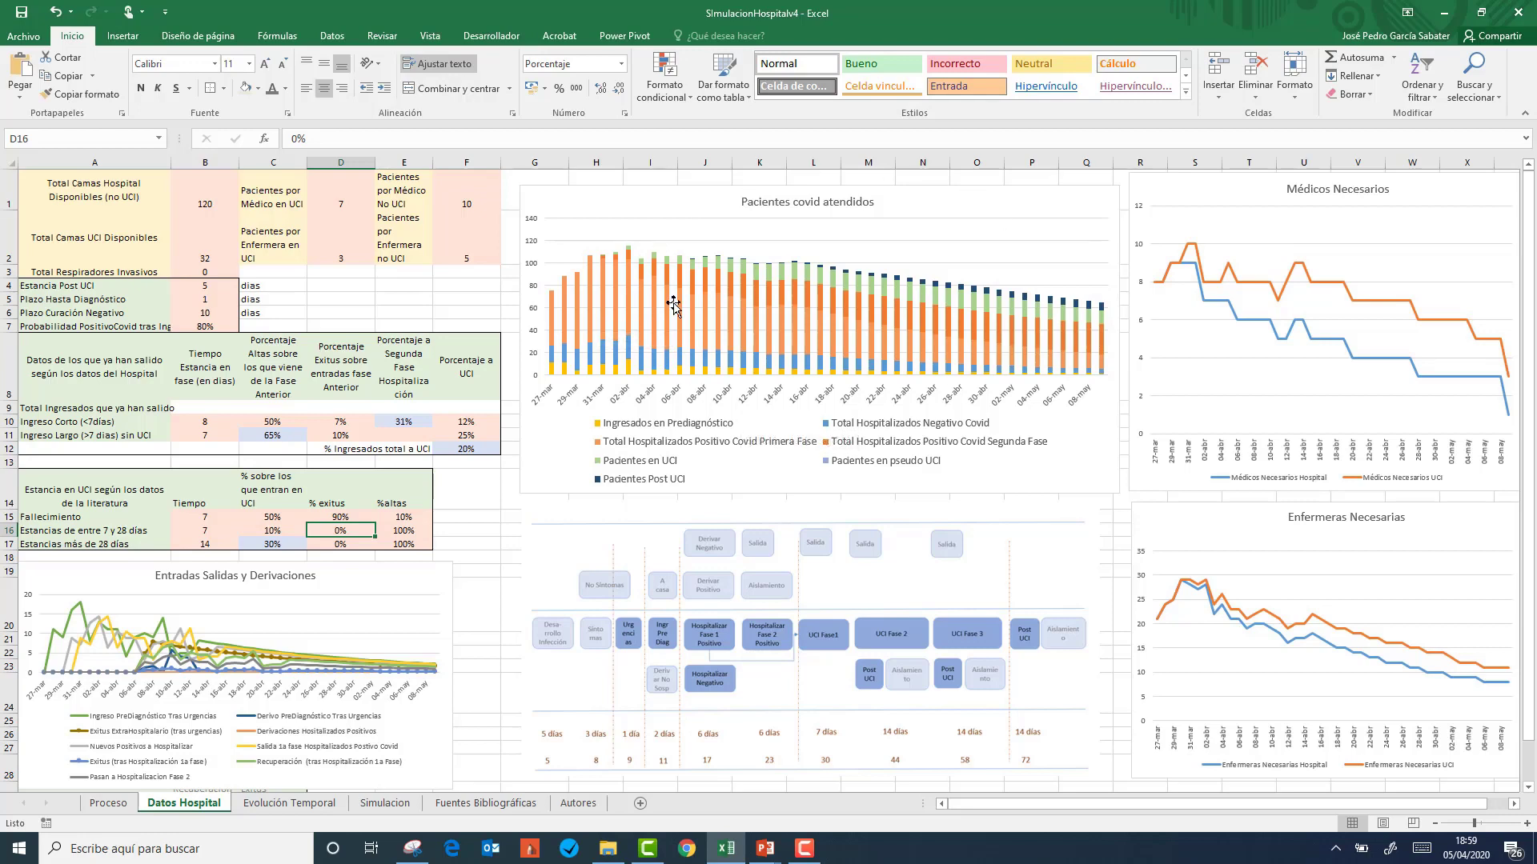
# - Highlight the Total Hospitalizados Positivo Covid Segunda Fase series and the Pacientes en UCI series in the Pacientes covid atendidos chart
pyautogui.moveTo(695, 325)
pyautogui.click(697, 287)
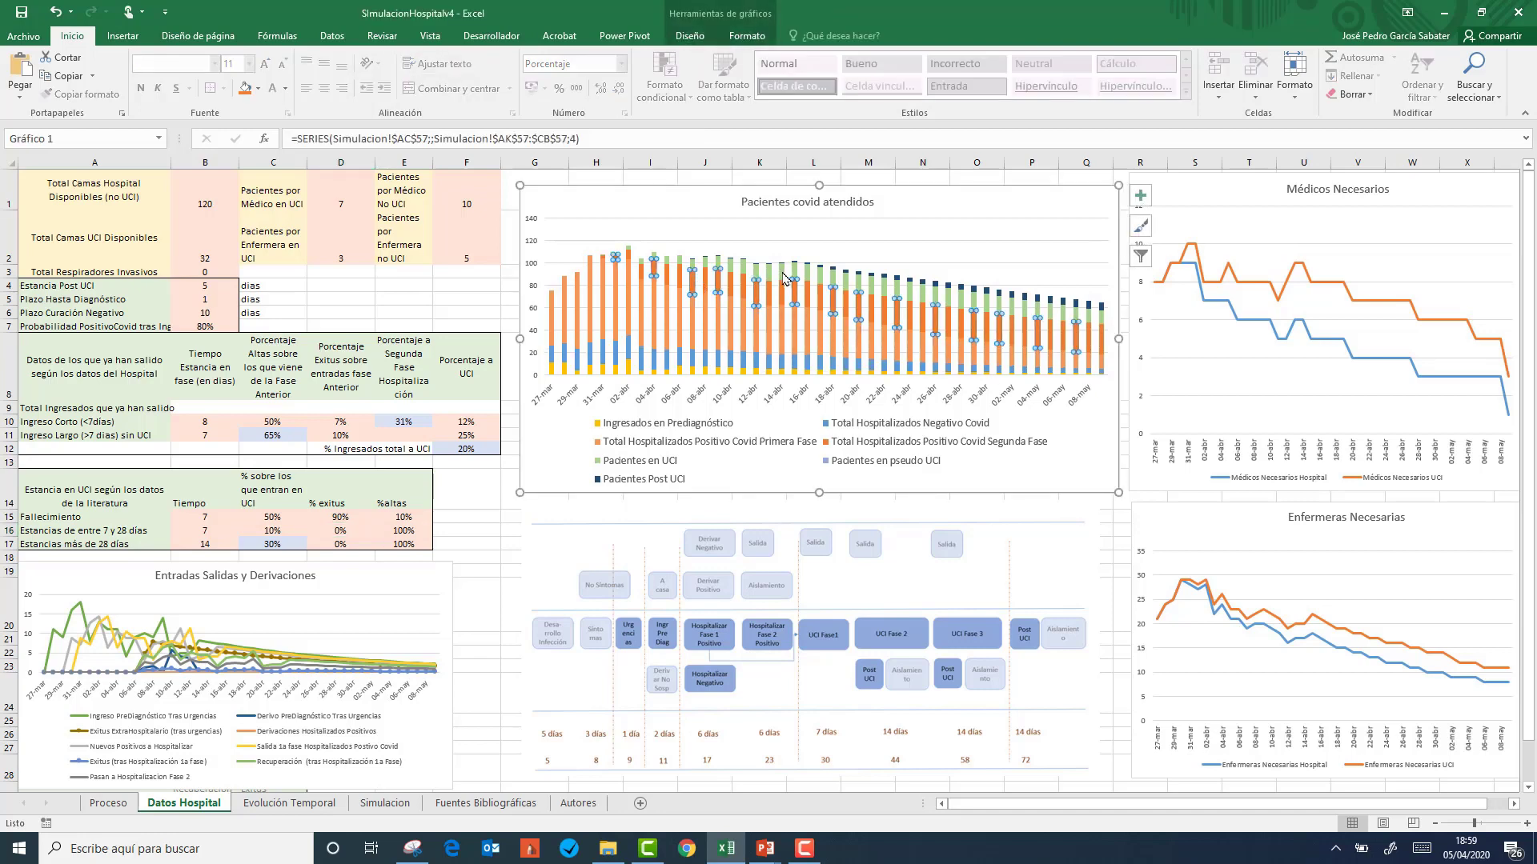
pyautogui.click(834, 272)
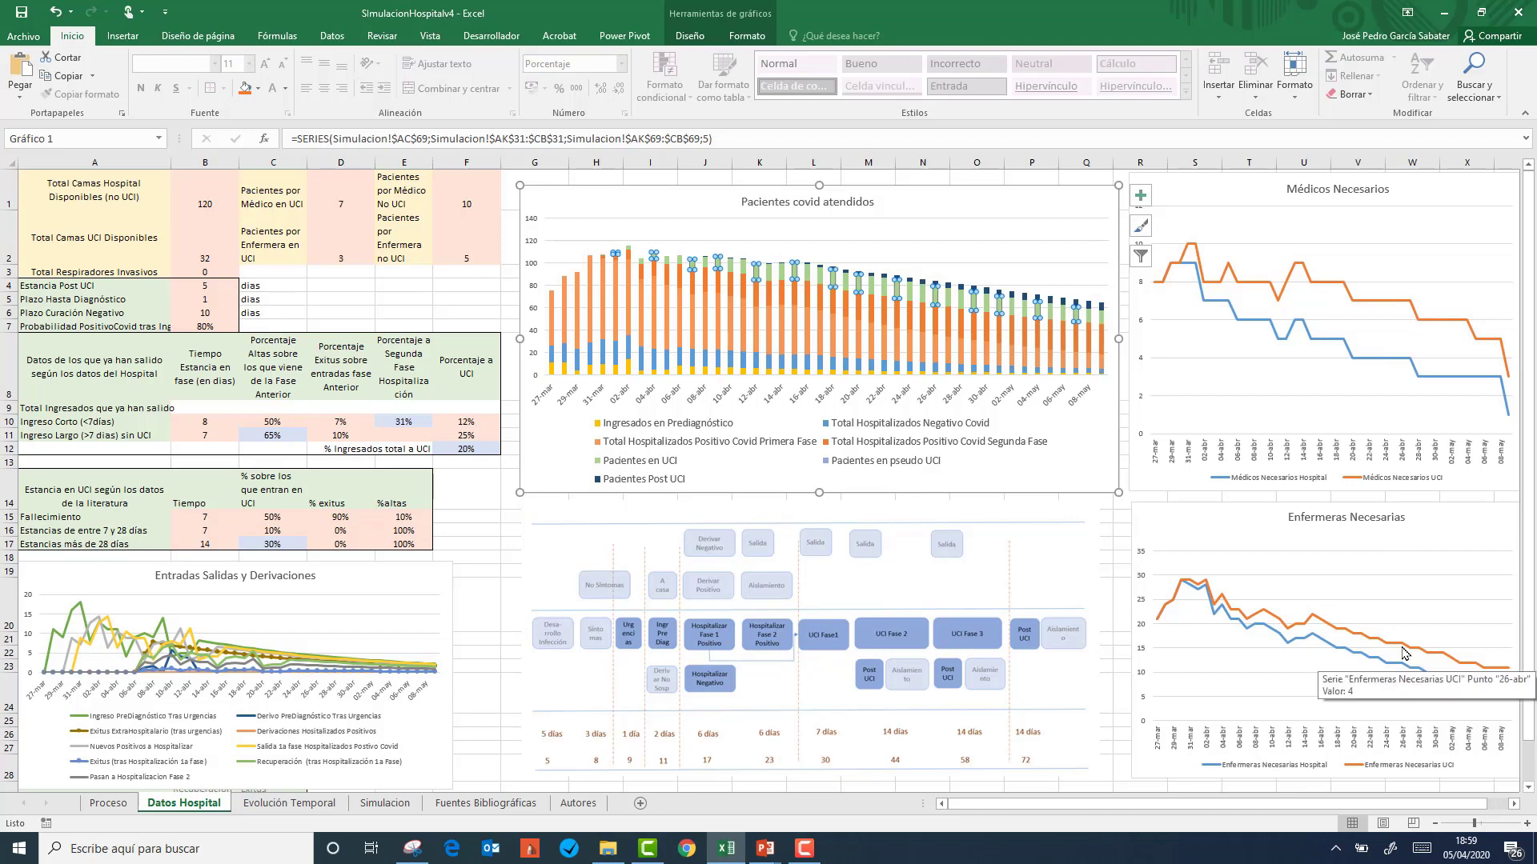
# - Review the day-by-day calculation table and charts on the Simulacion sheet
pyautogui.click(385, 803)
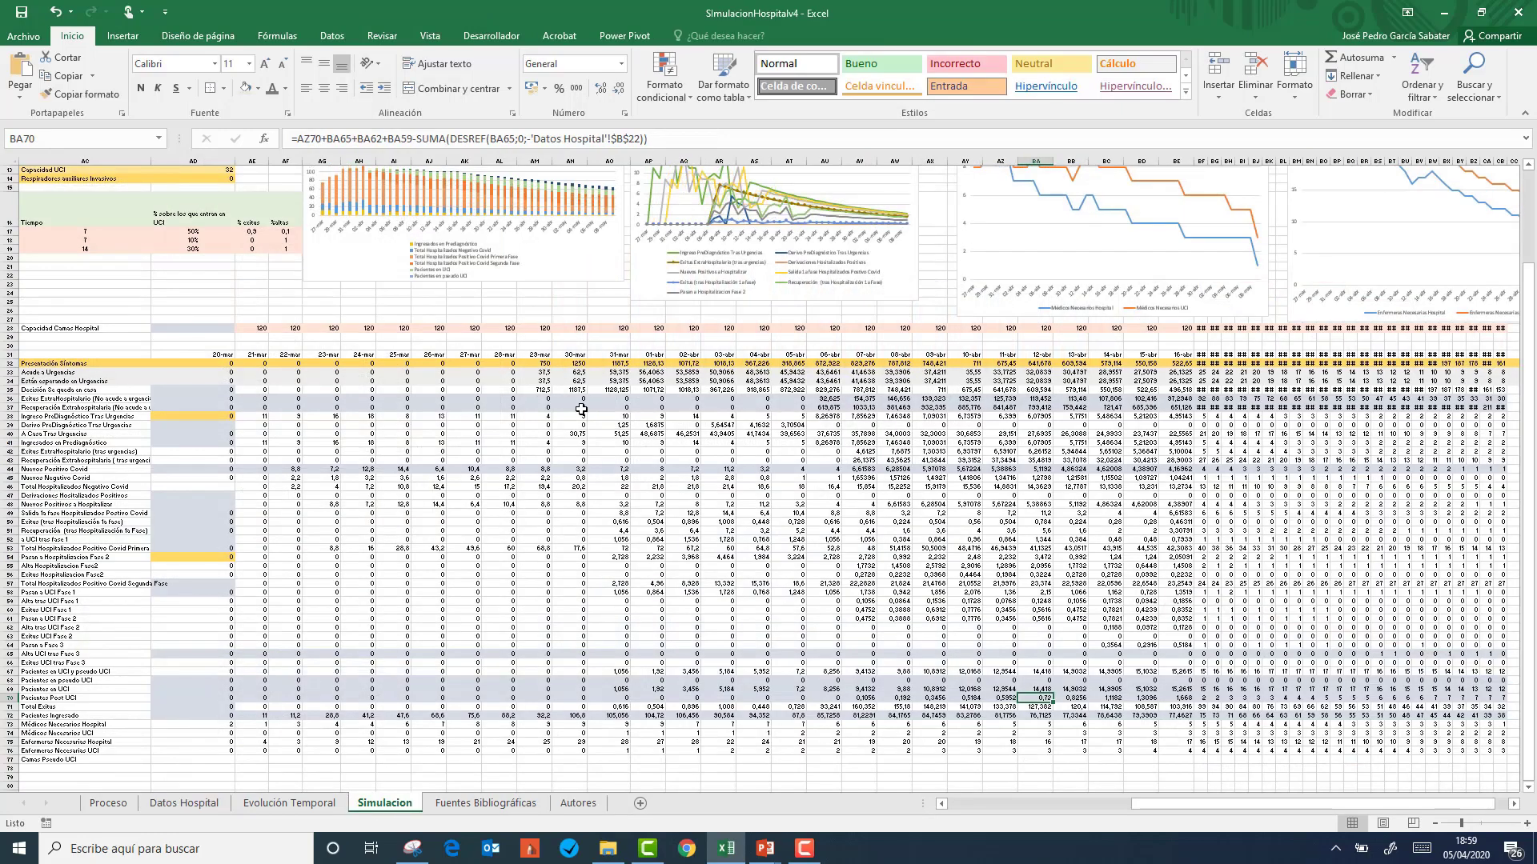
pyautogui.scroll(-3, 587, 402)
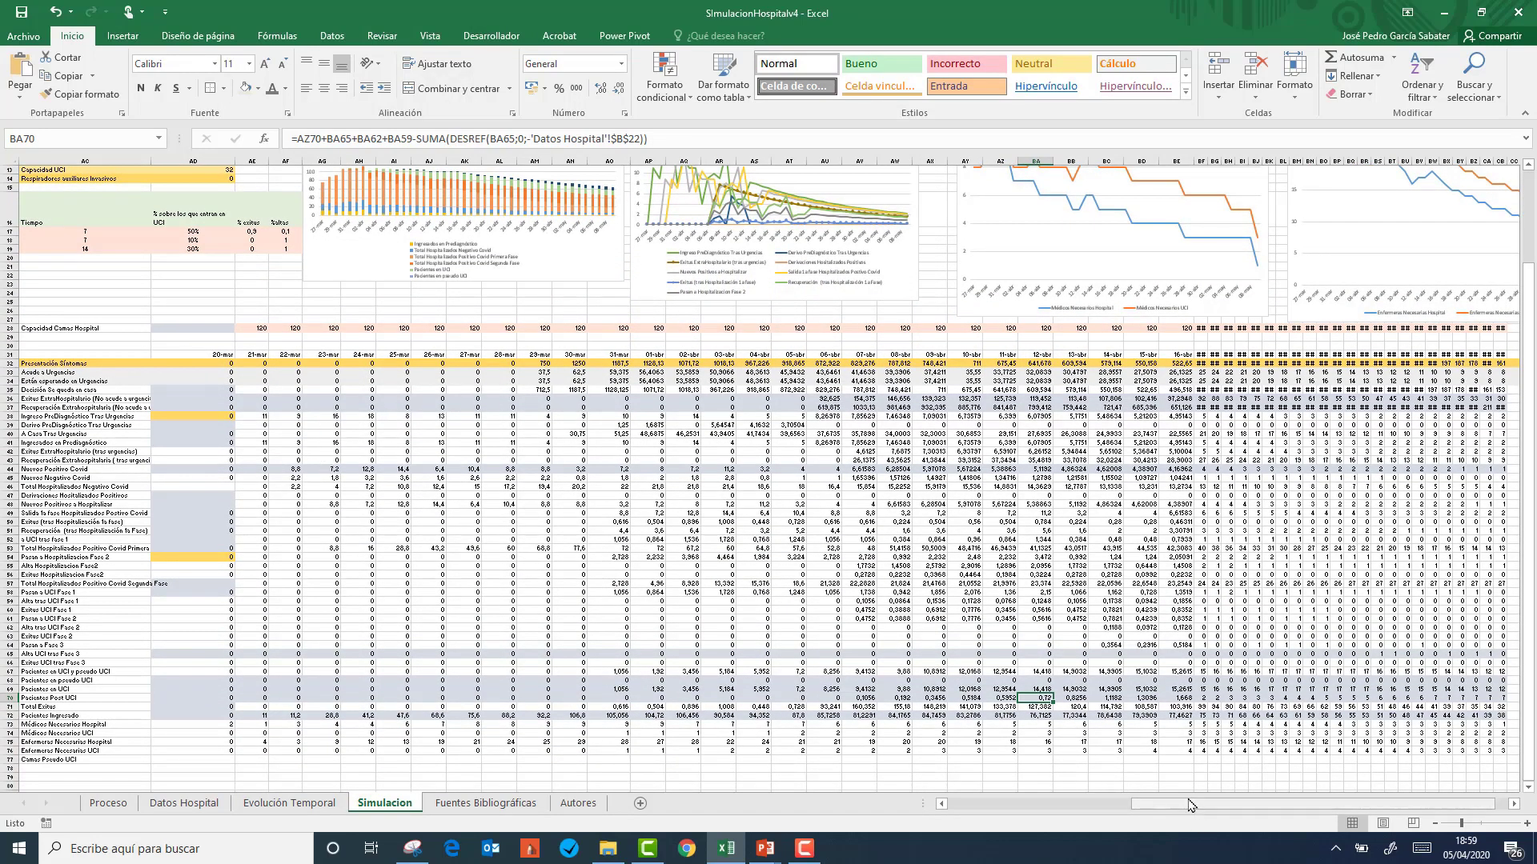
pyautogui.scroll(2, 432, 449)
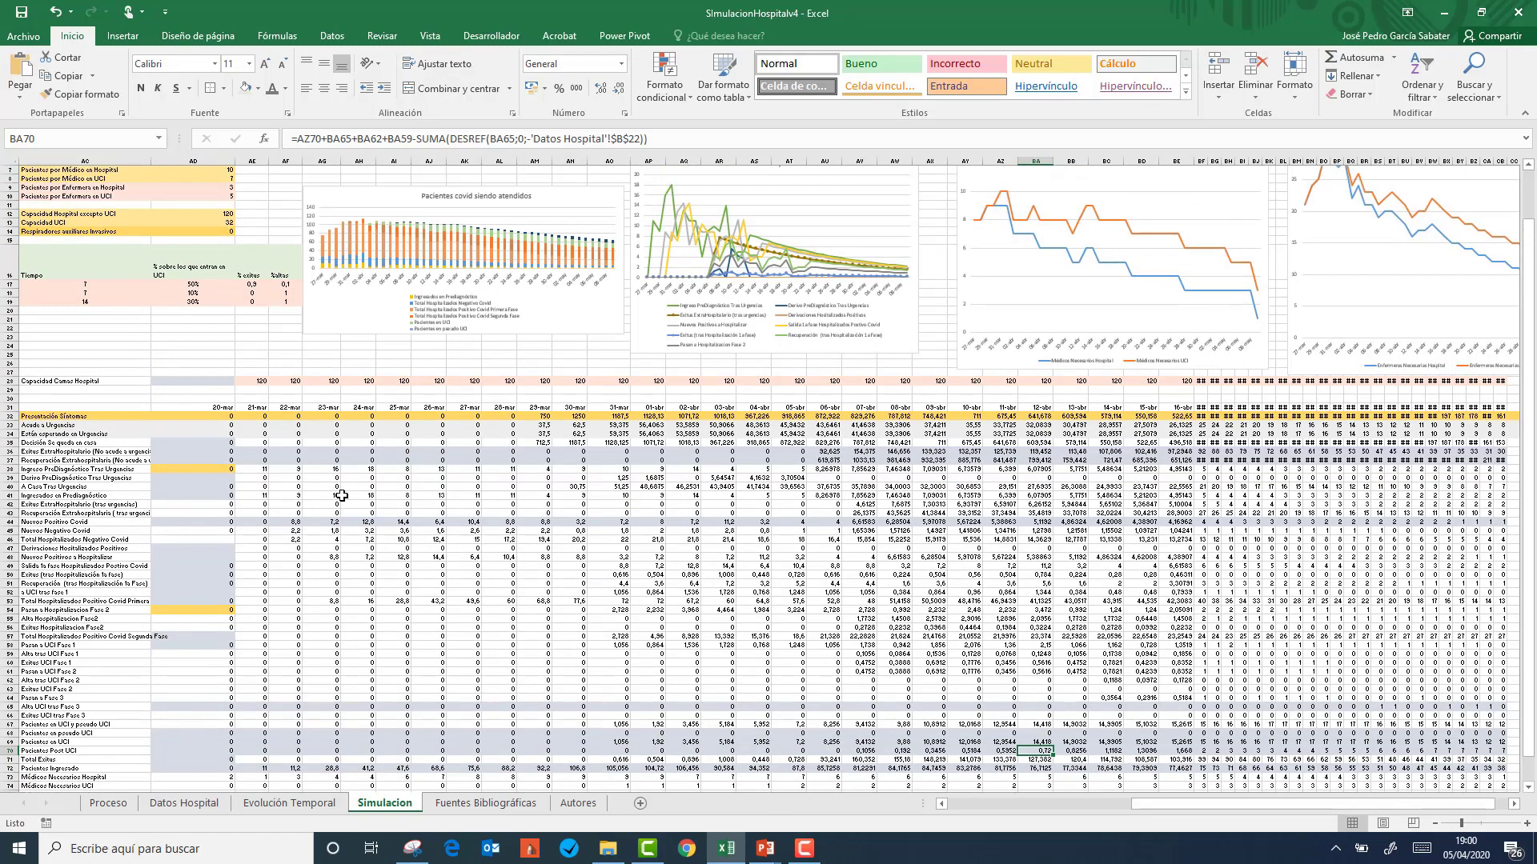
pyautogui.scroll(-2, 336, 490)
# - View the Fuentes Bibliográficas sheet, return to Datos Hospital, and open the Autores sheet
pyautogui.click(490, 804)
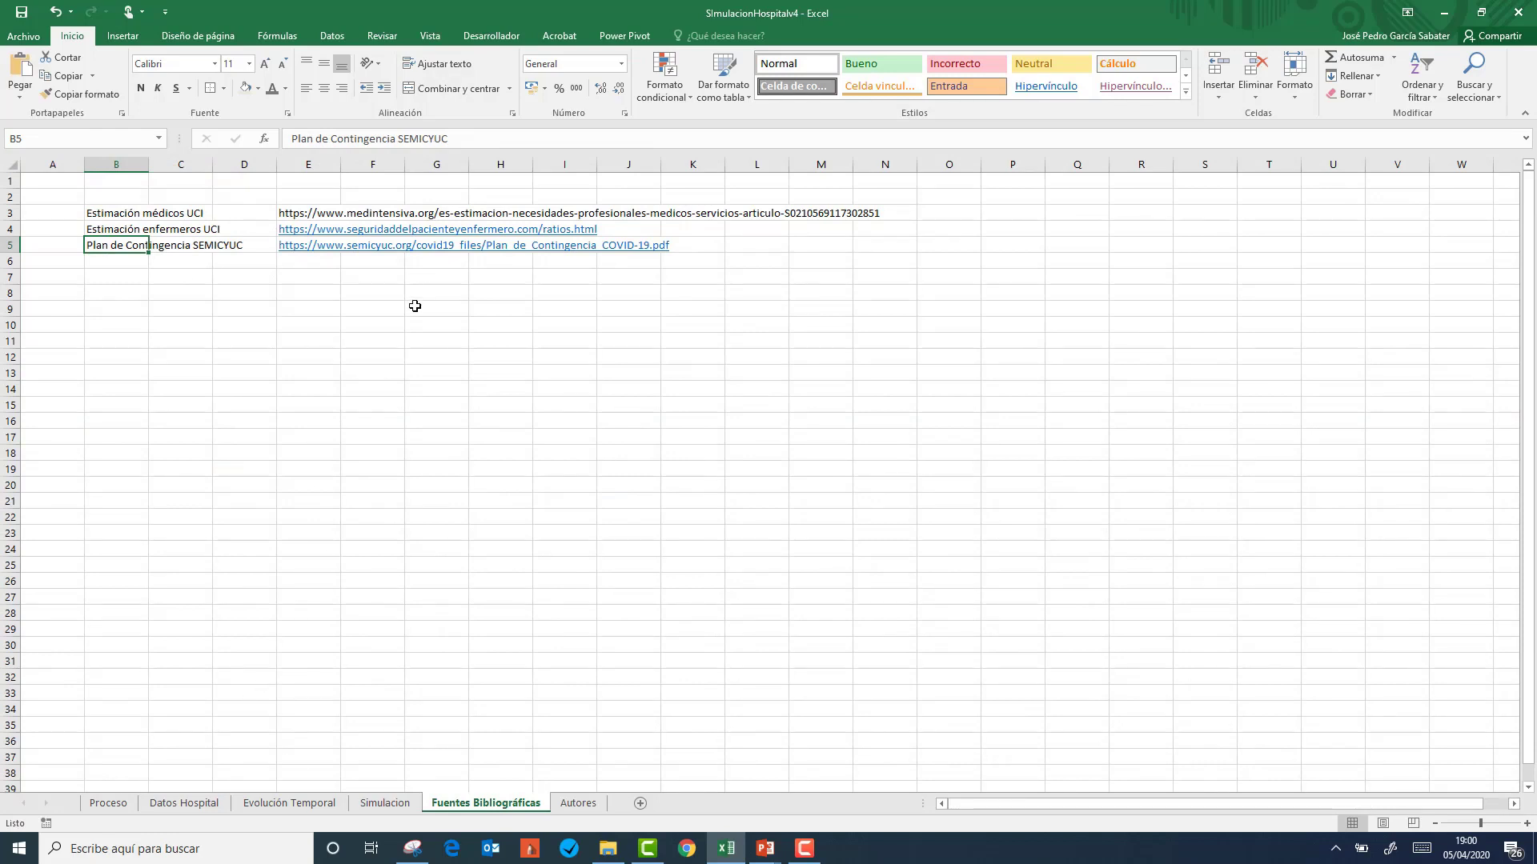
pyautogui.click(189, 802)
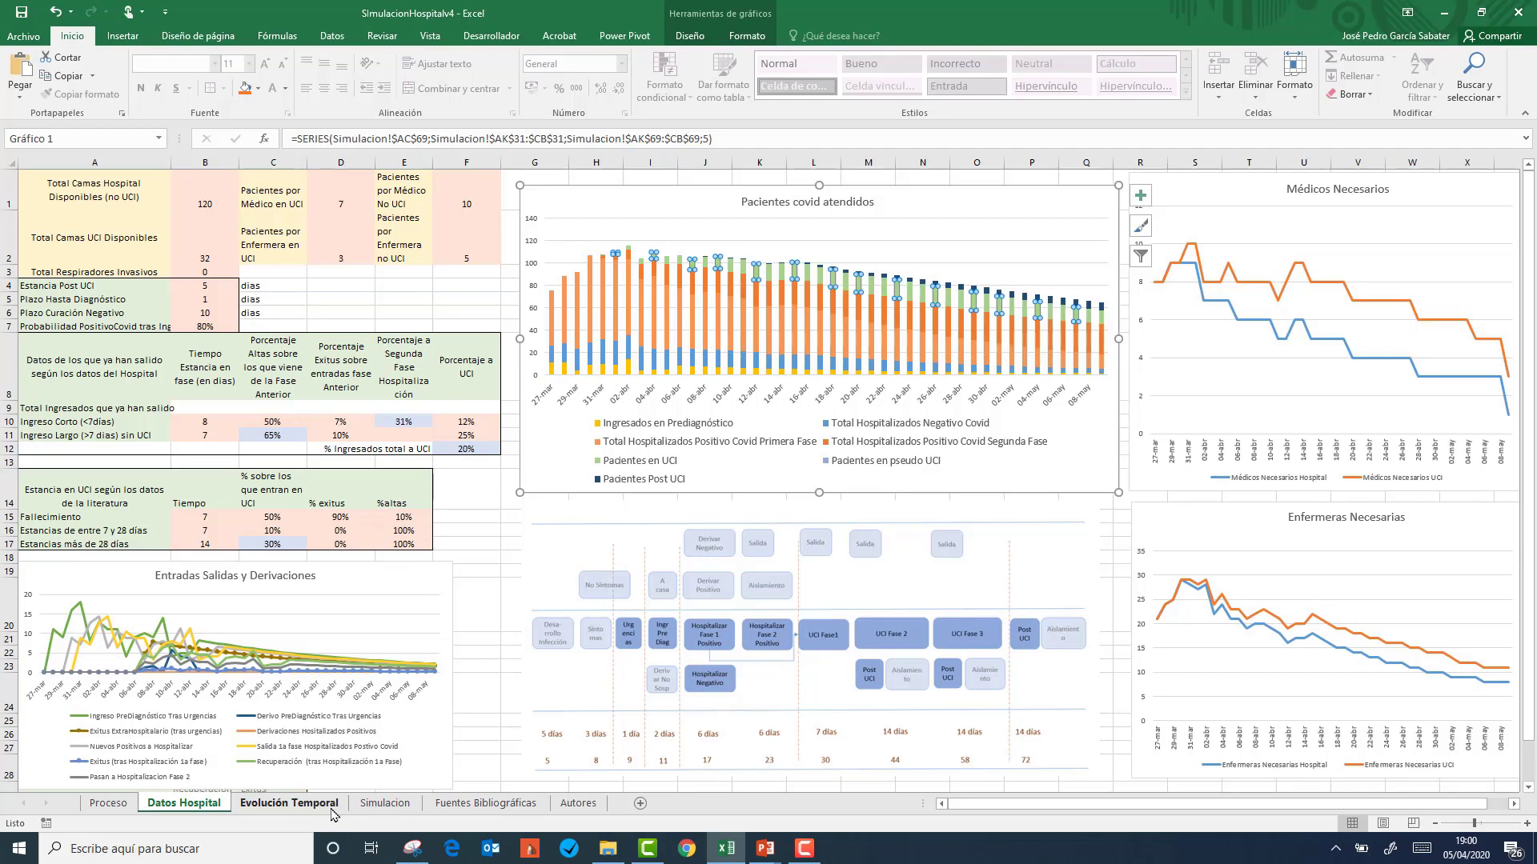
pyautogui.click(570, 804)
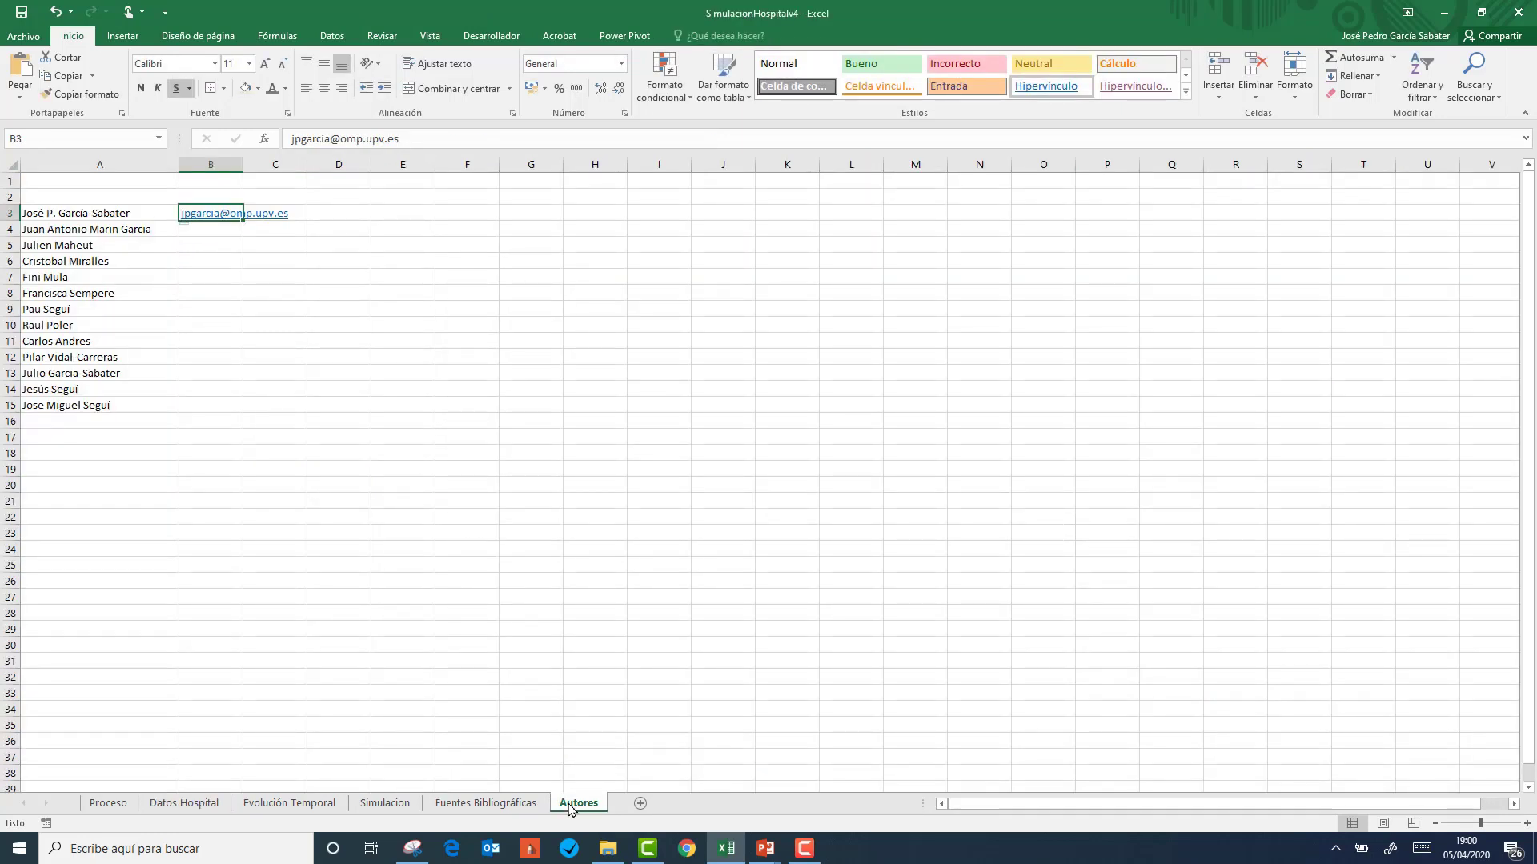